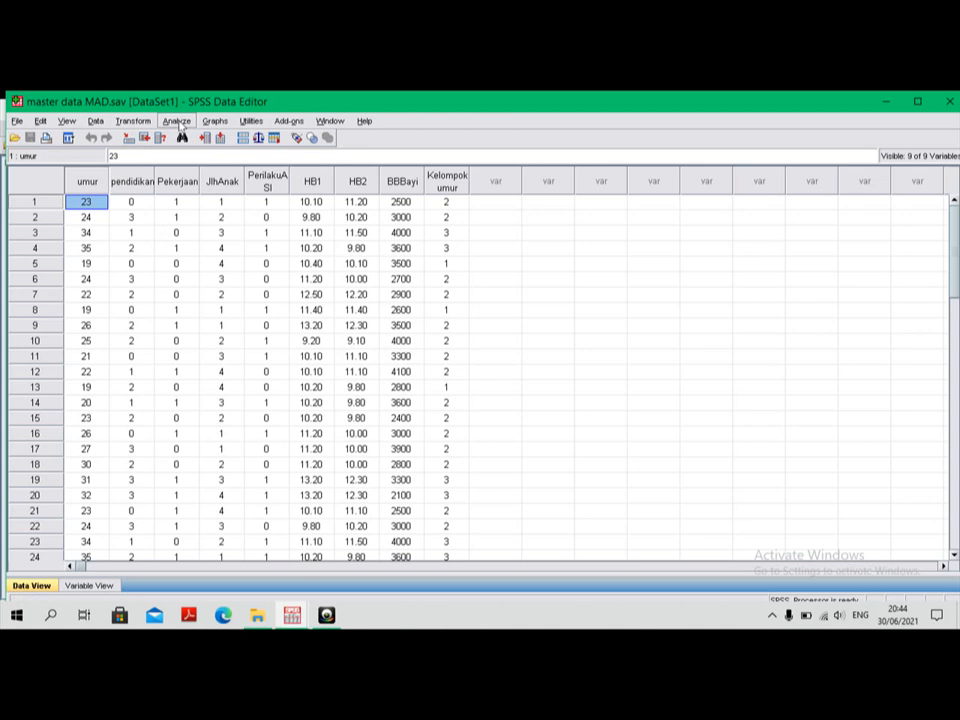
Step: Run a Frequencies analysis with a frequency table for the Pendidikan Responden variable
left_click(178, 121)
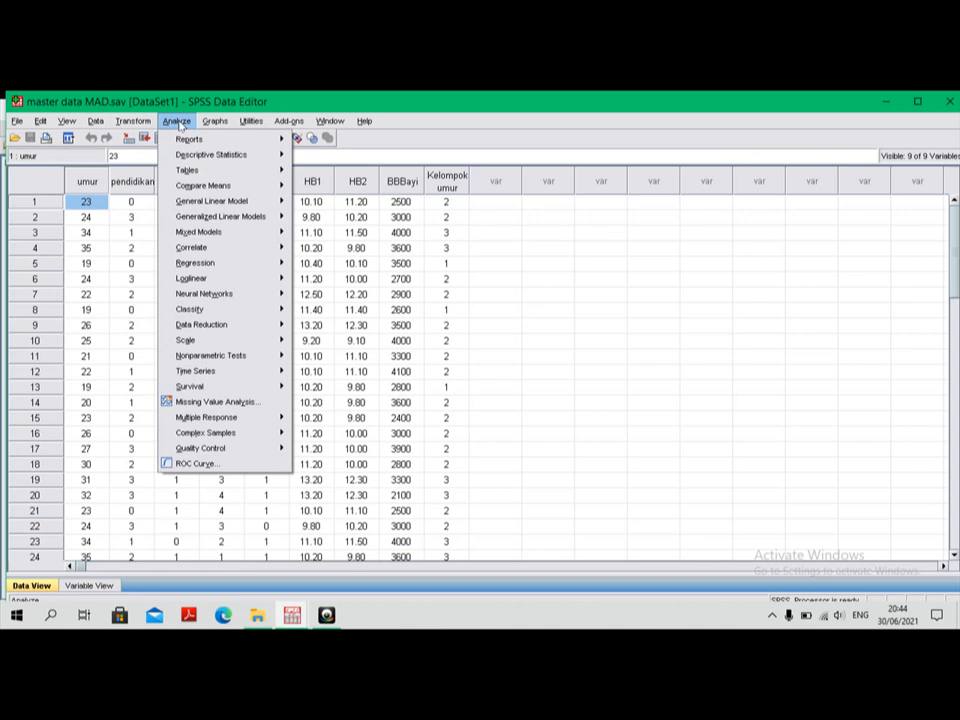
mouse_move(220, 157)
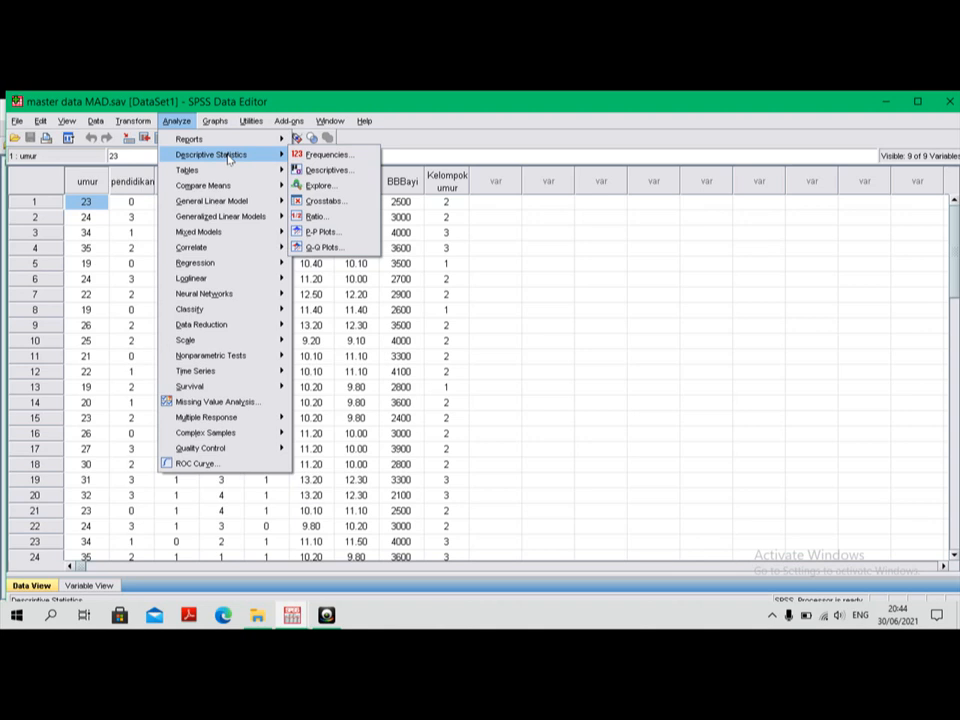
left_click(337, 157)
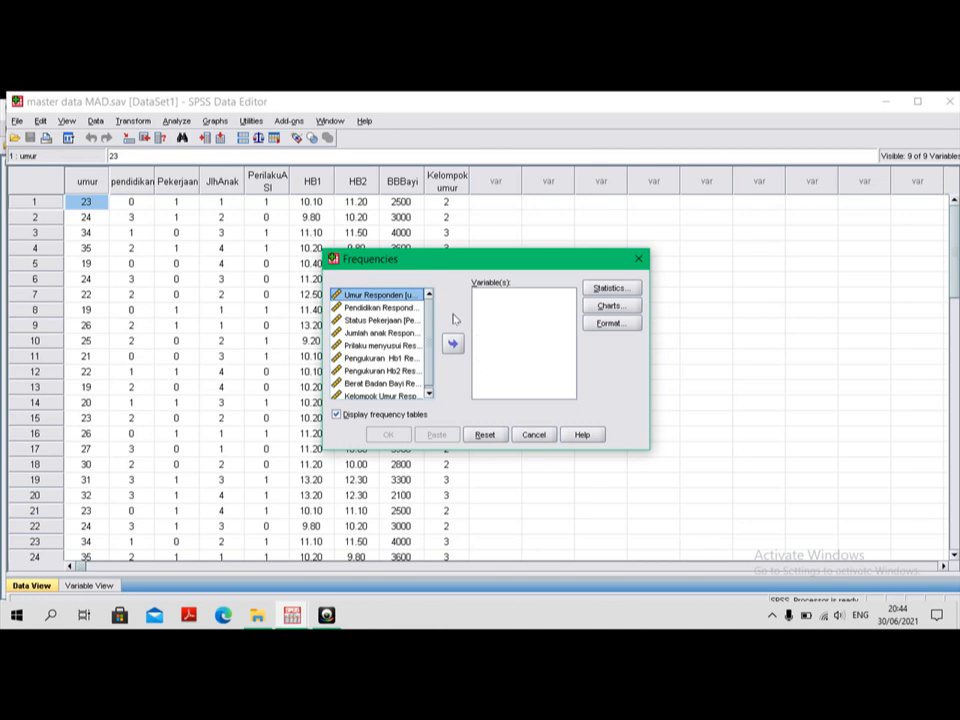
left_click(376, 308)
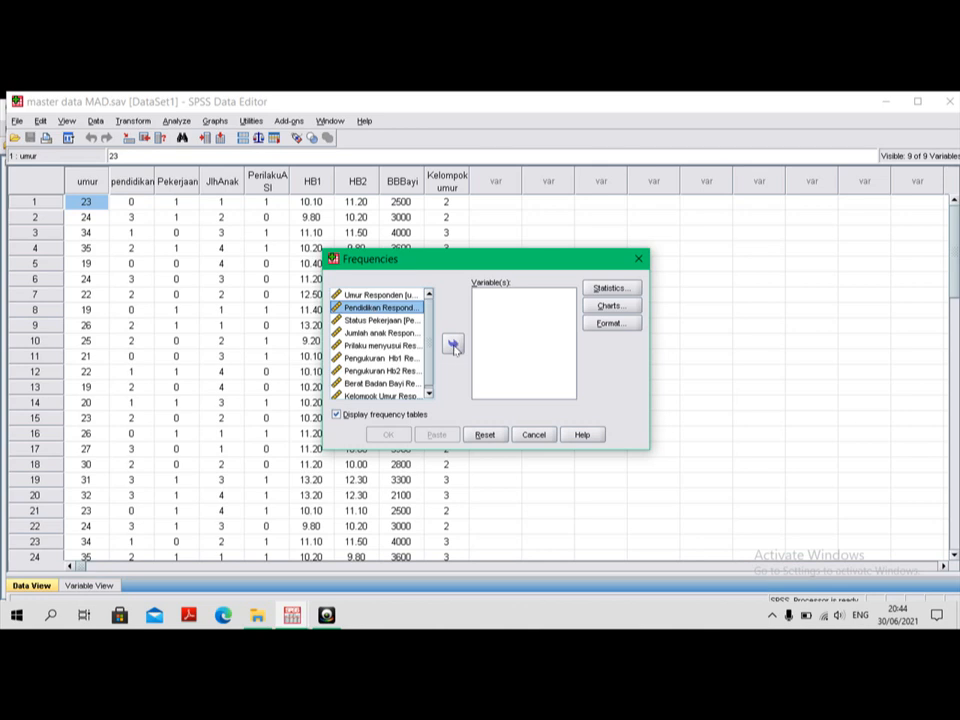
left_click(453, 345)
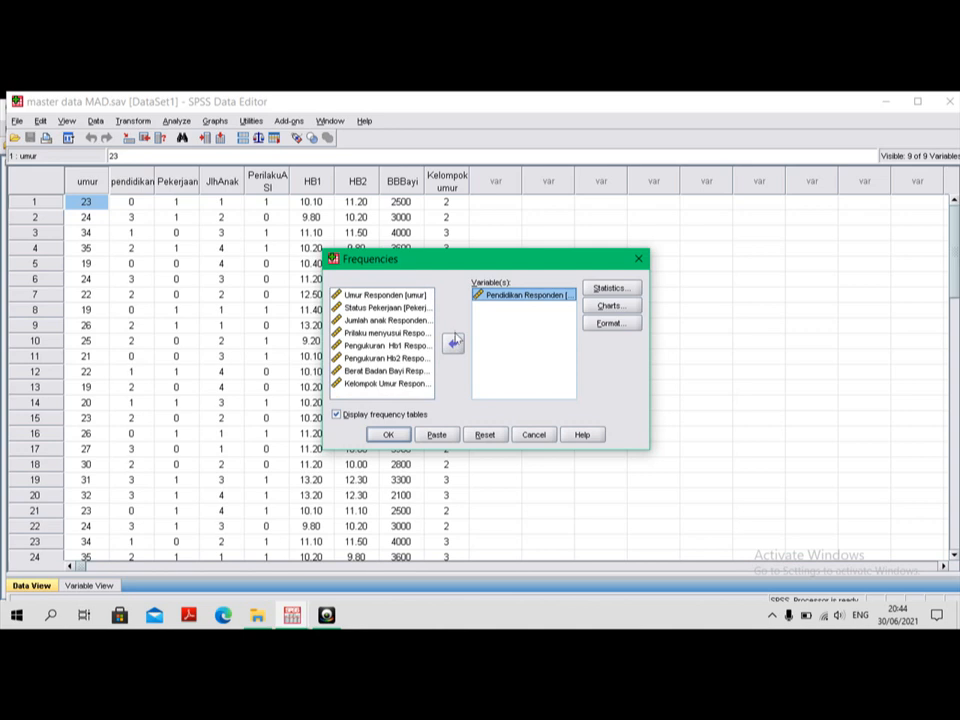
left_click(453, 343)
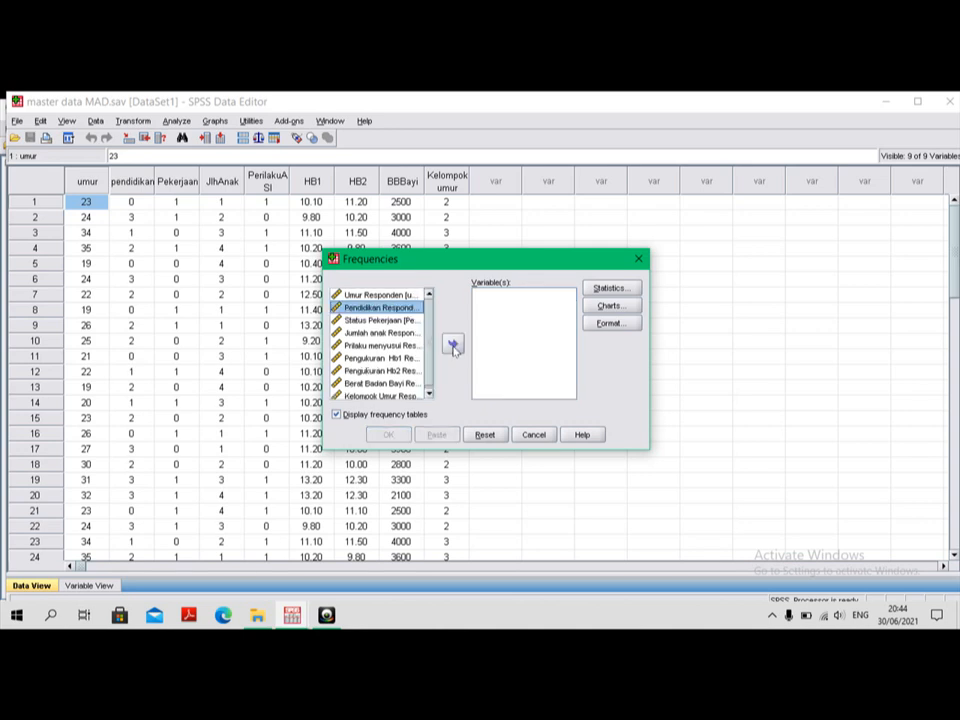
double_click(385, 309)
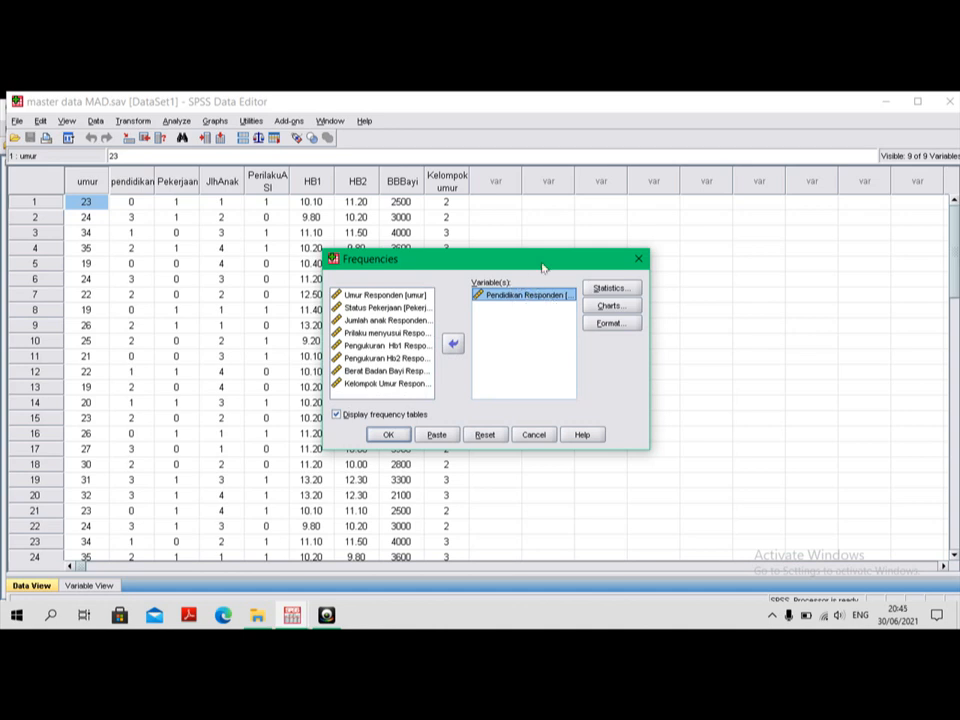
left_click(394, 438)
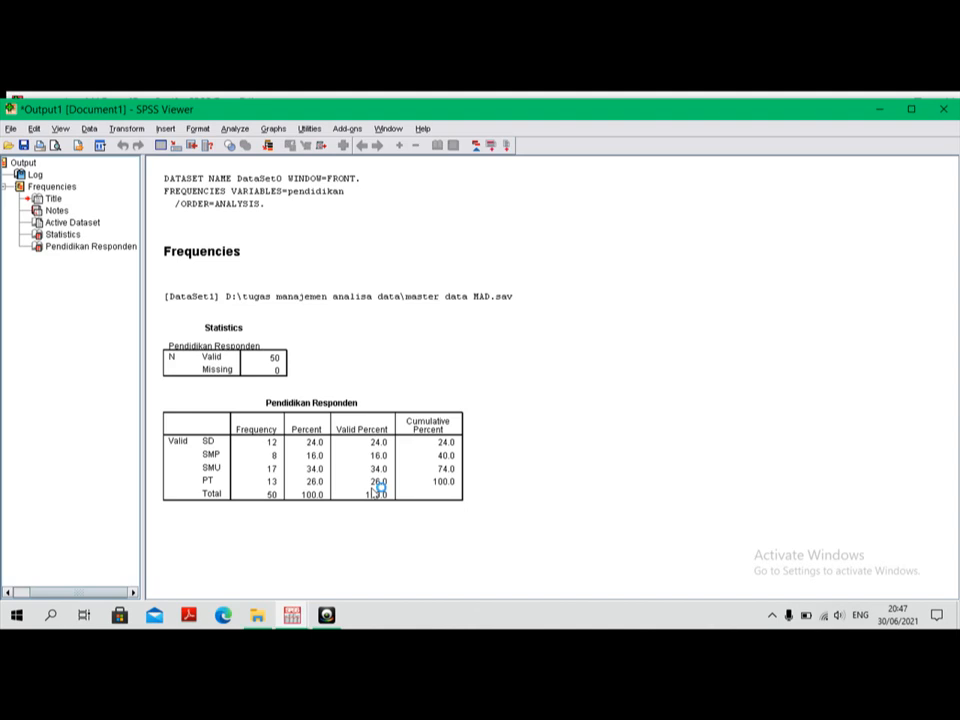
Step: Return to the data, reopen the Frequencies analysis and remove Pendidikan Responden from the variables to analyse
left_click(877, 118)
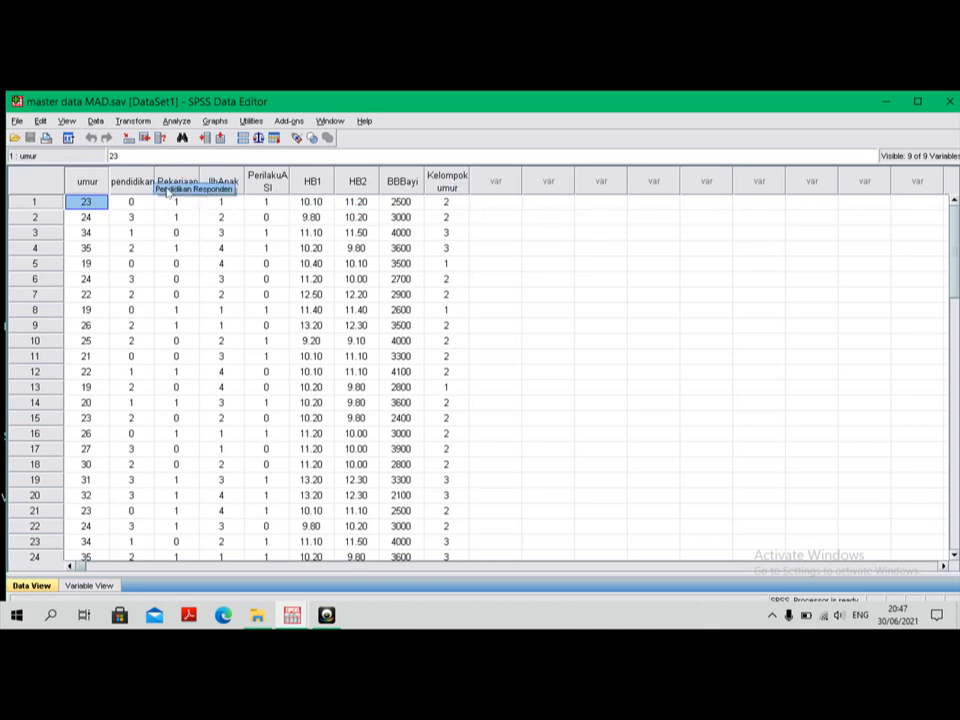
left_click(178, 121)
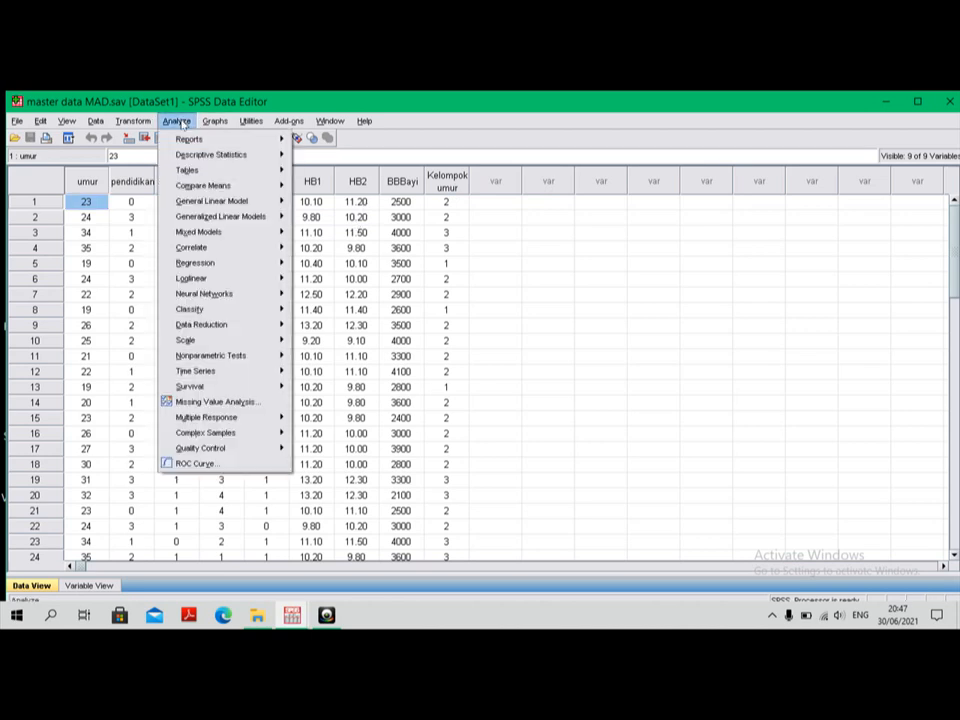
mouse_move(211, 155)
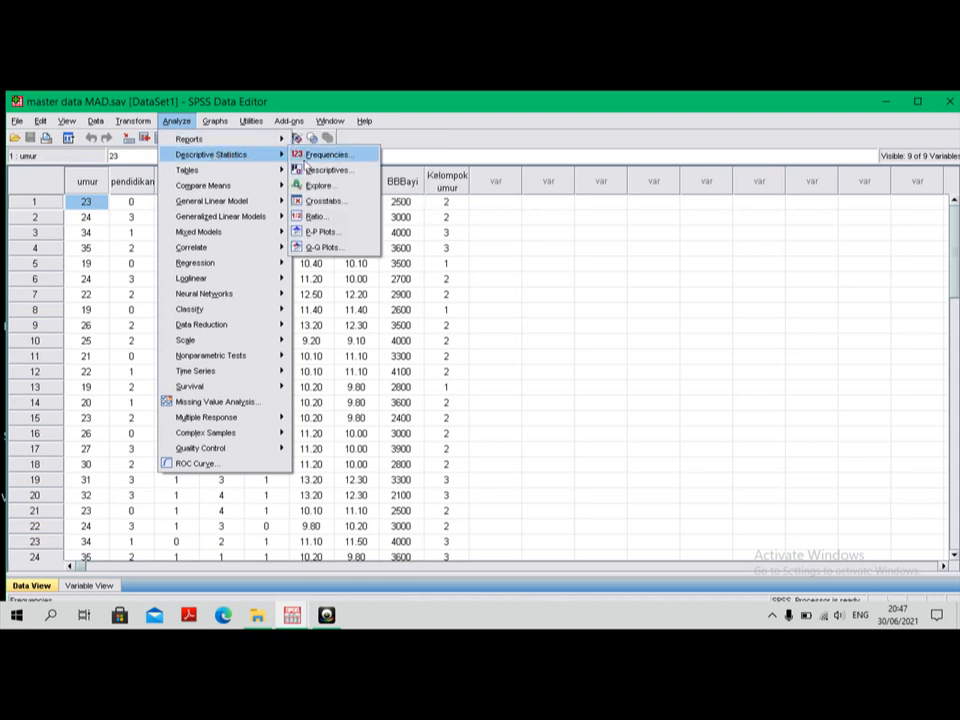
left_click(336, 153)
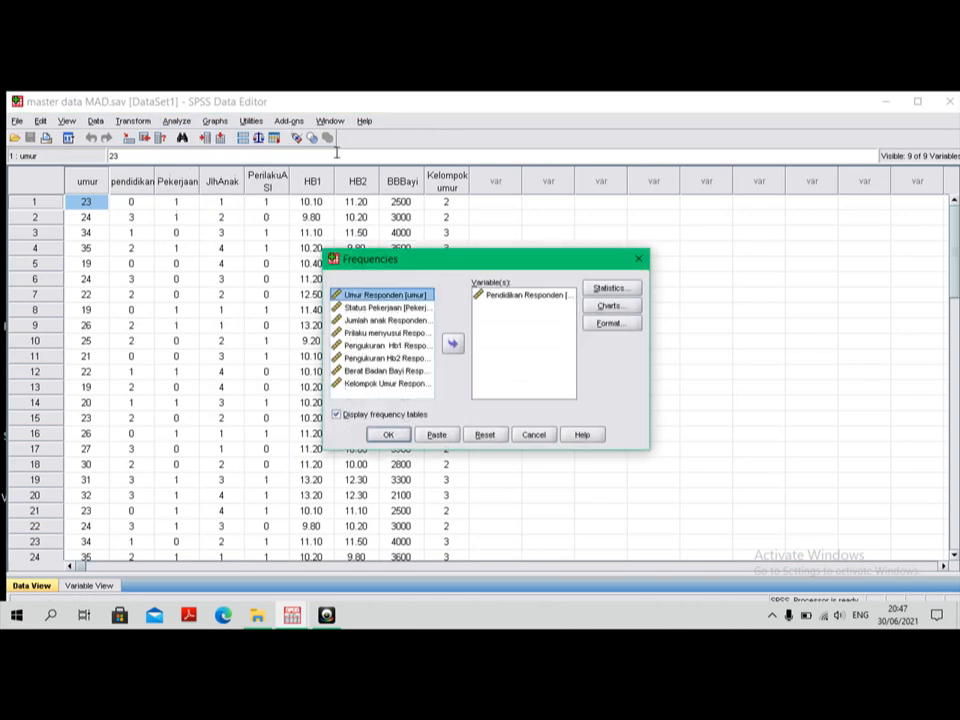
left_click(534, 297)
left_click(454, 344)
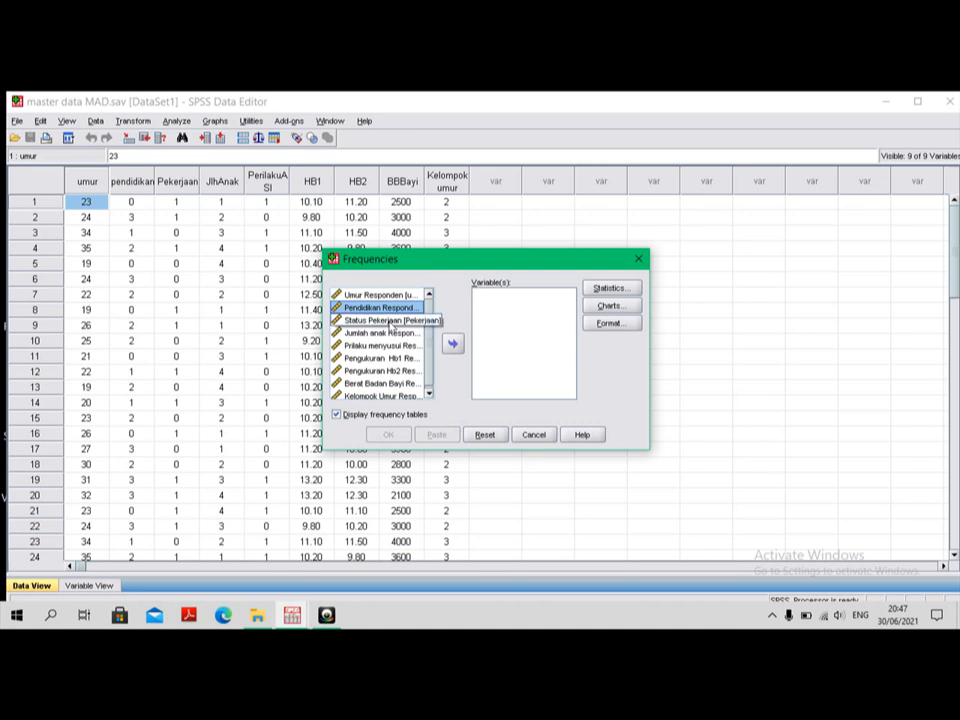
Step: Run frequency tables for Status Pekerjaan, Prilaku menyusui Responden and Kelompok Umur Responden
left_click(381, 320)
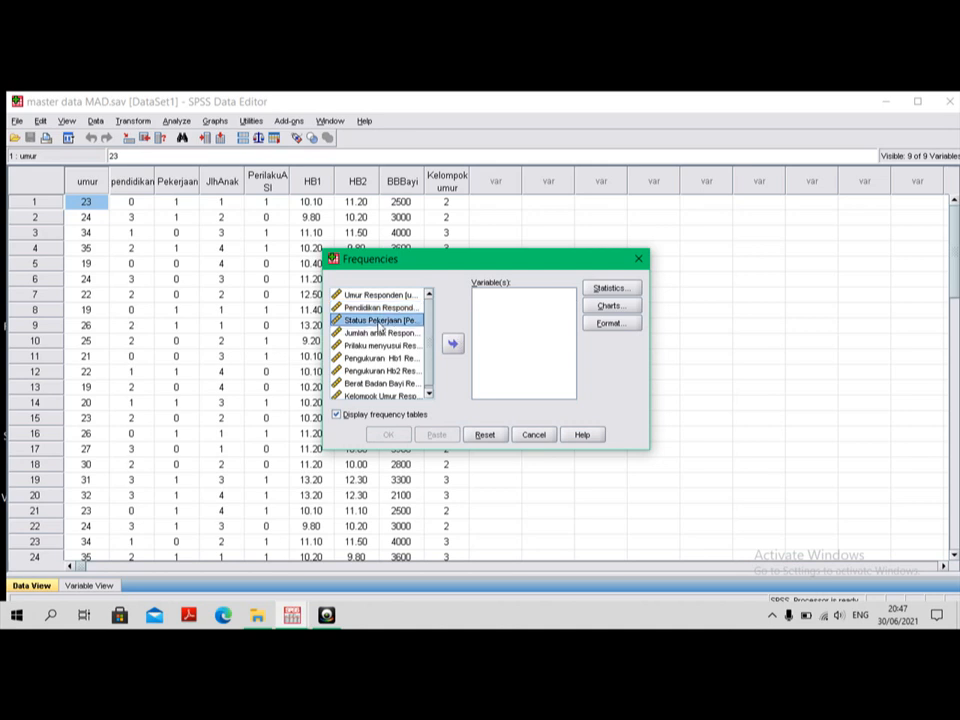
left_click(453, 344)
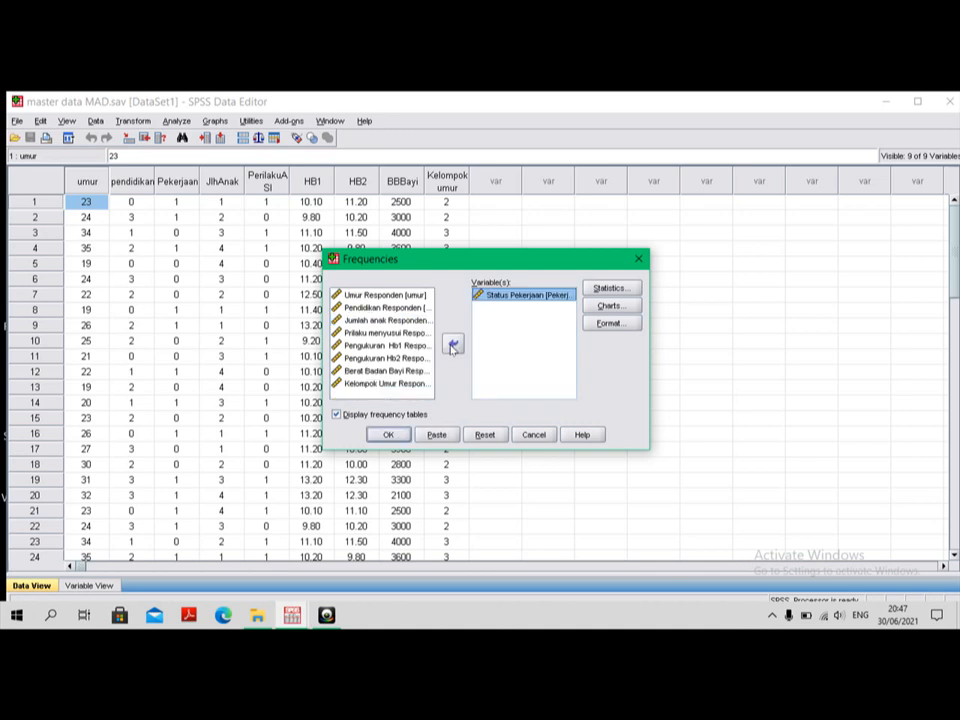
left_click(390, 333)
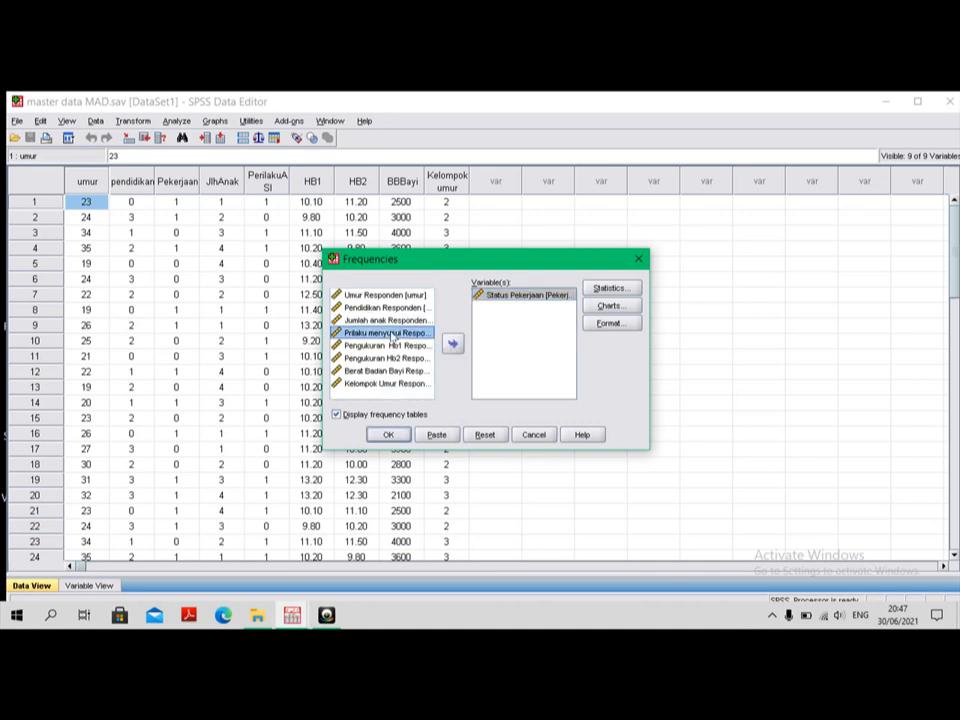
double_click(390, 334)
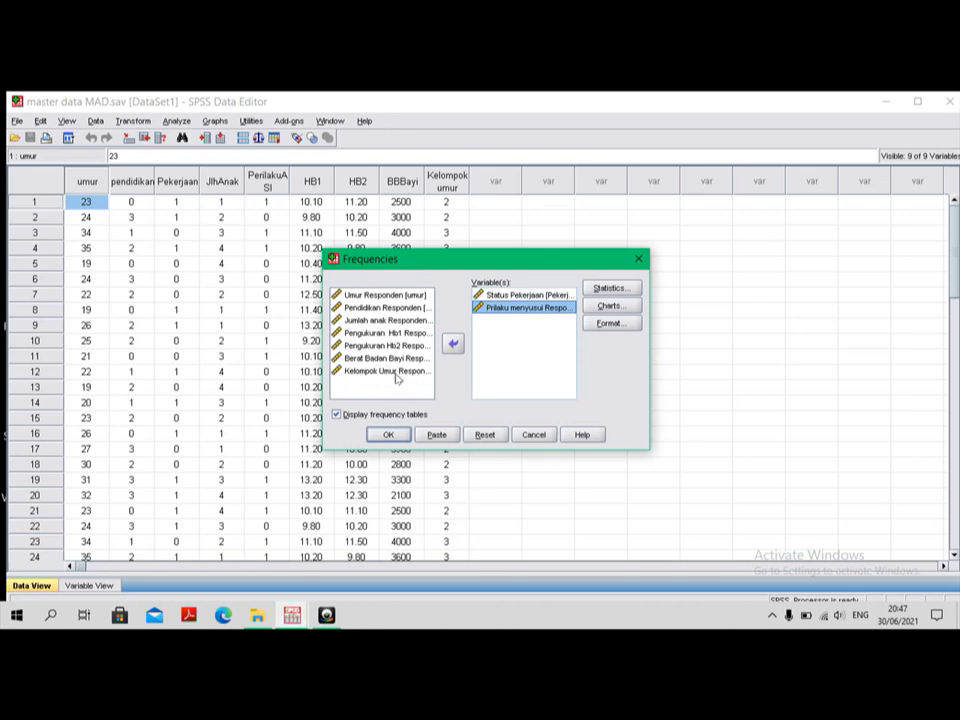
double_click(394, 376)
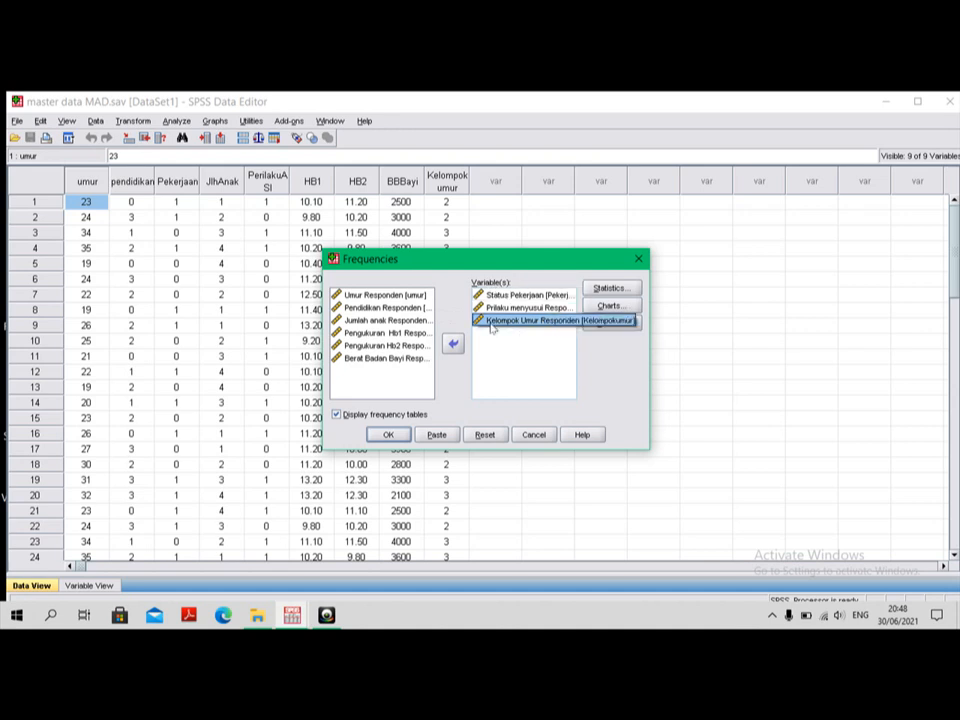
left_click(391, 435)
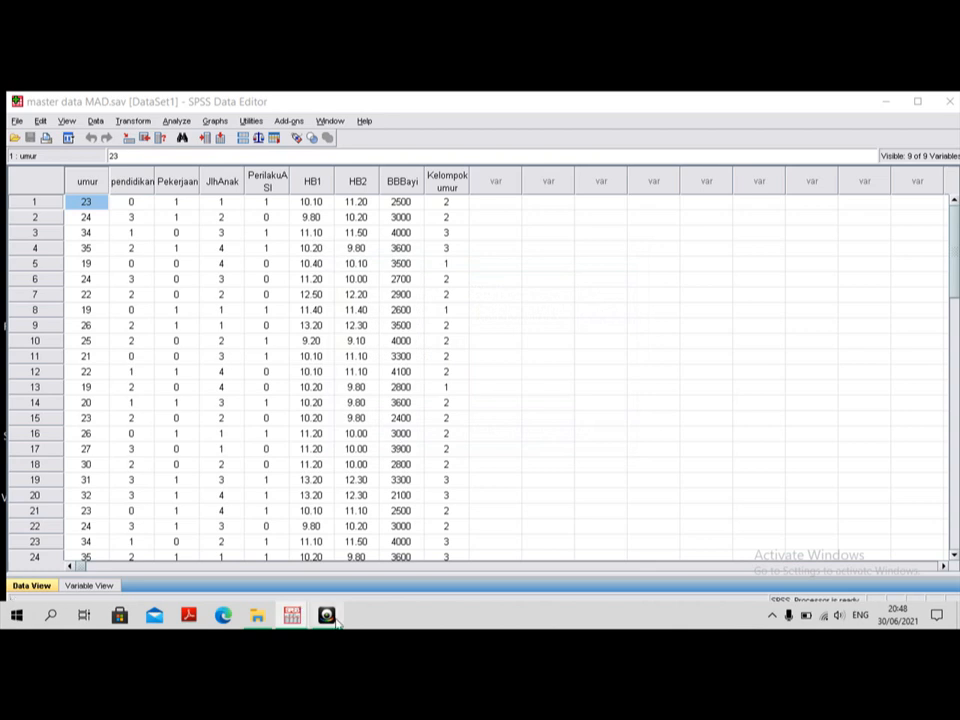
Step: Examine the output's frequency tables for work status, breastfeeding behaviour and age group, and return to the data
left_click(292, 614)
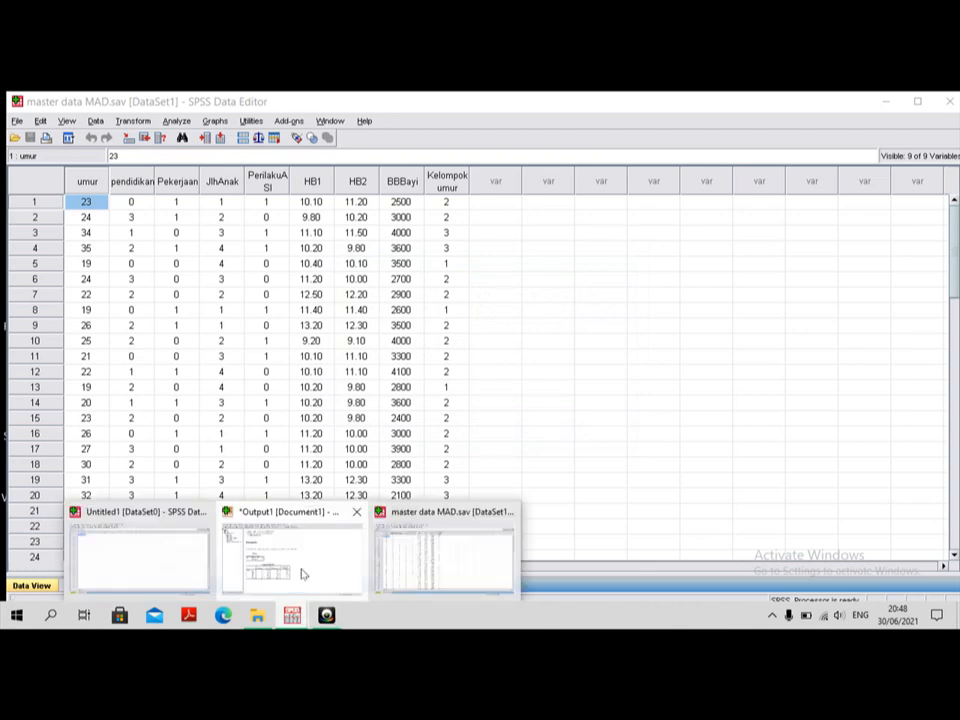
left_click(304, 574)
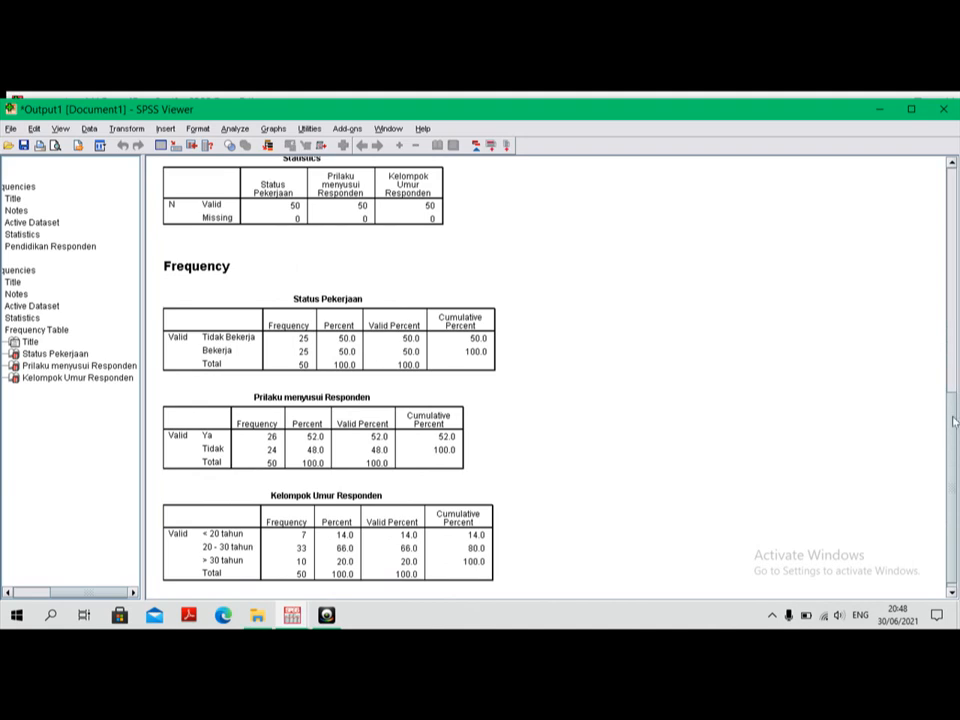
left_click_drag(954, 424, 959, 460)
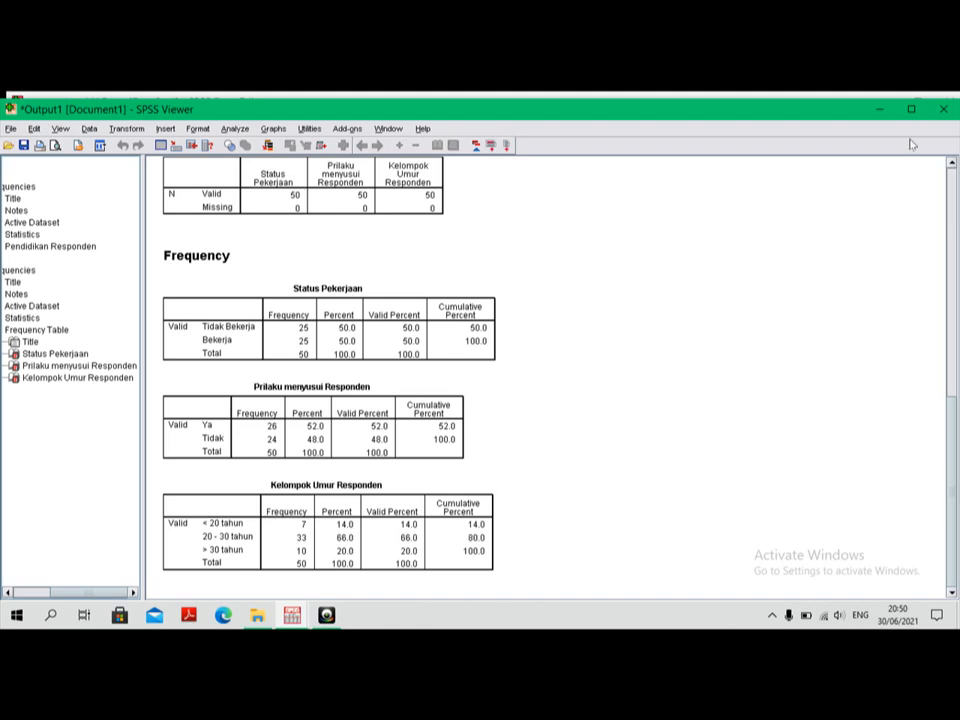
left_click(881, 110)
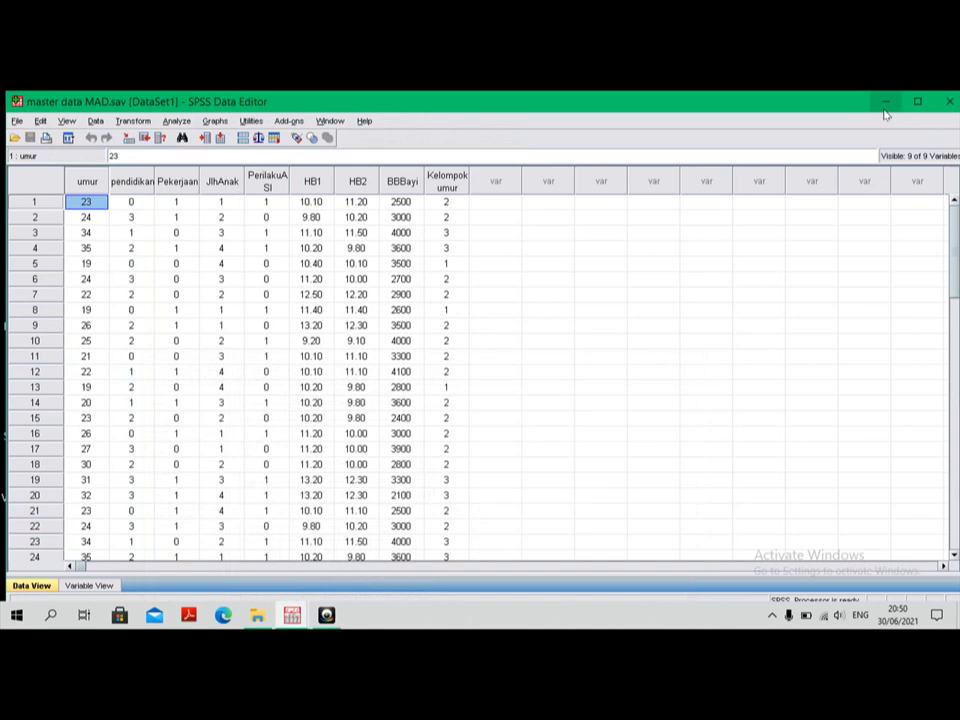
left_click(373, 263)
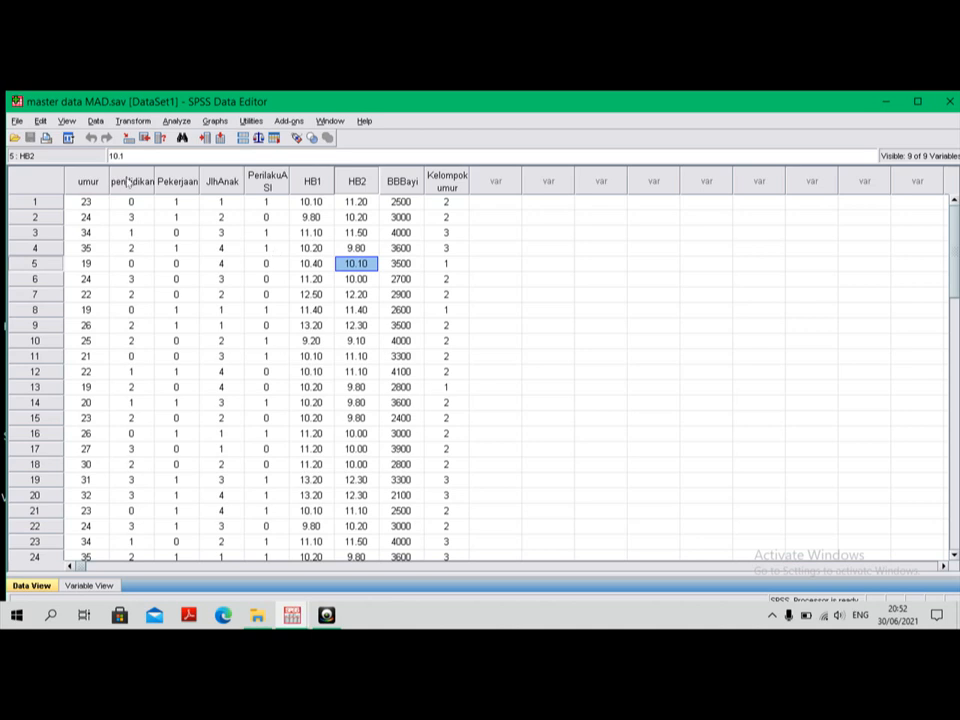
left_click(176, 121)
mouse_move(240, 160)
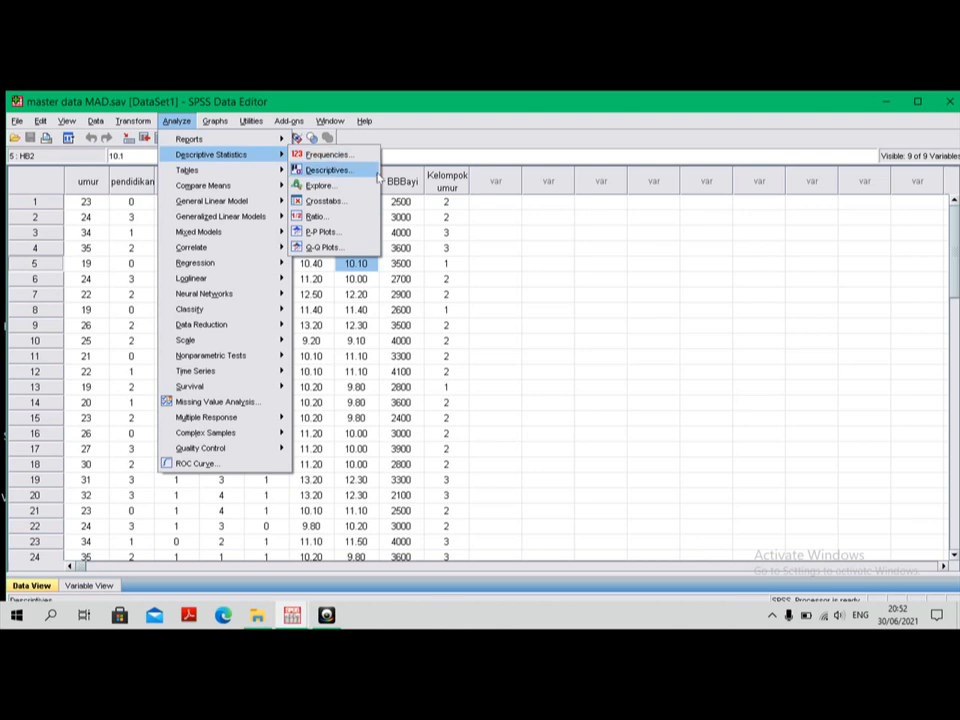
left_click(531, 293)
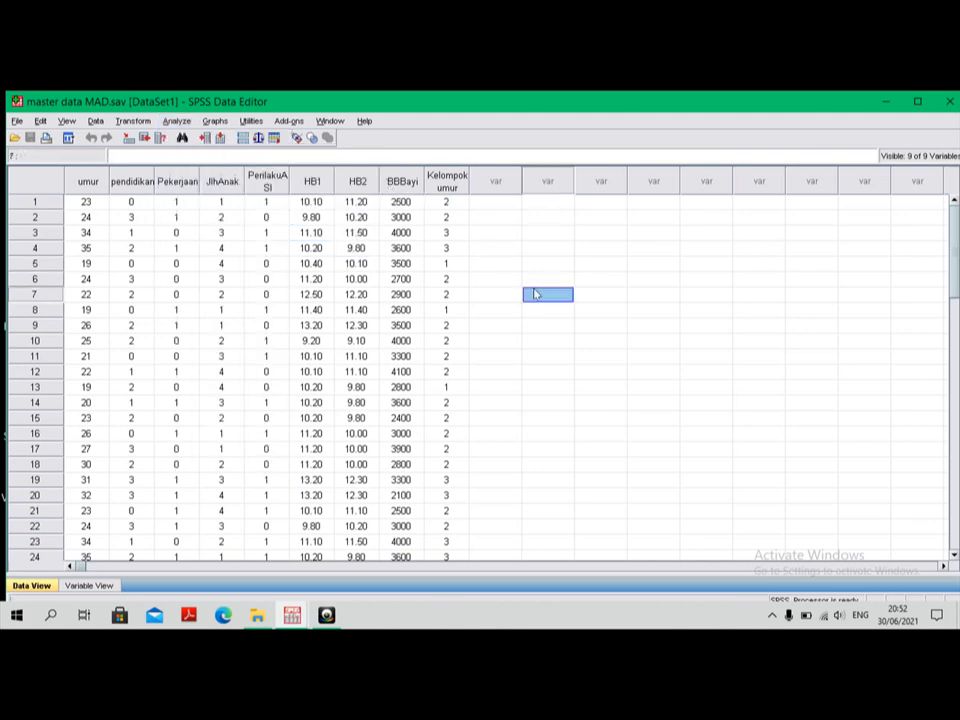
Step: Reopen the Frequencies analysis and replace Status Pekerjaan, Prilaku menyusui and Kelompok Umur Responden with Umur Responden as the only variable
left_click(186, 124)
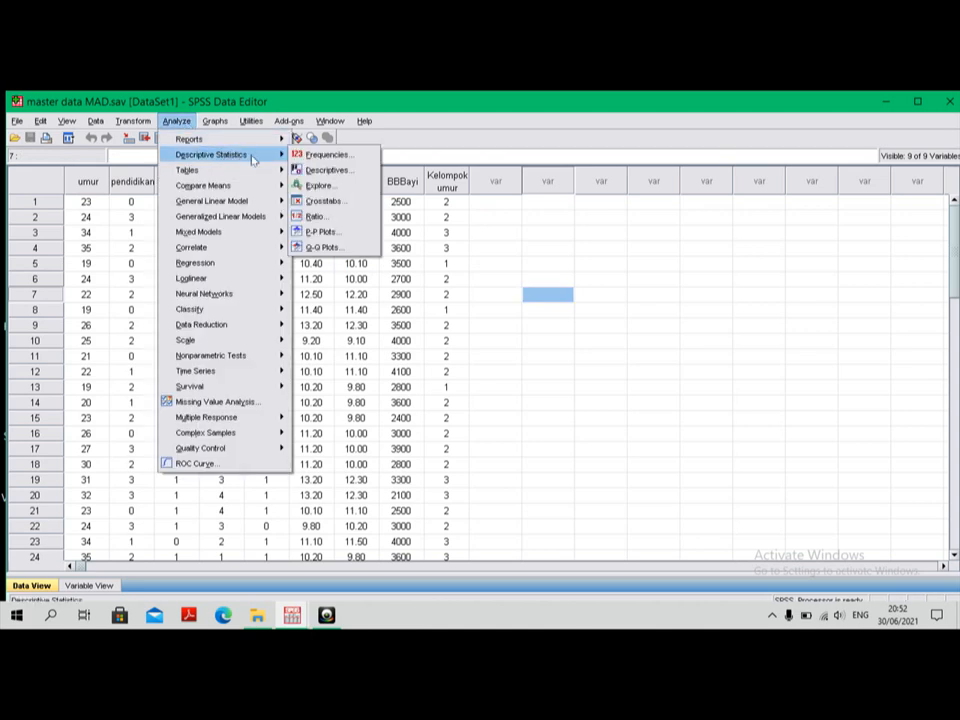
left_click(330, 156)
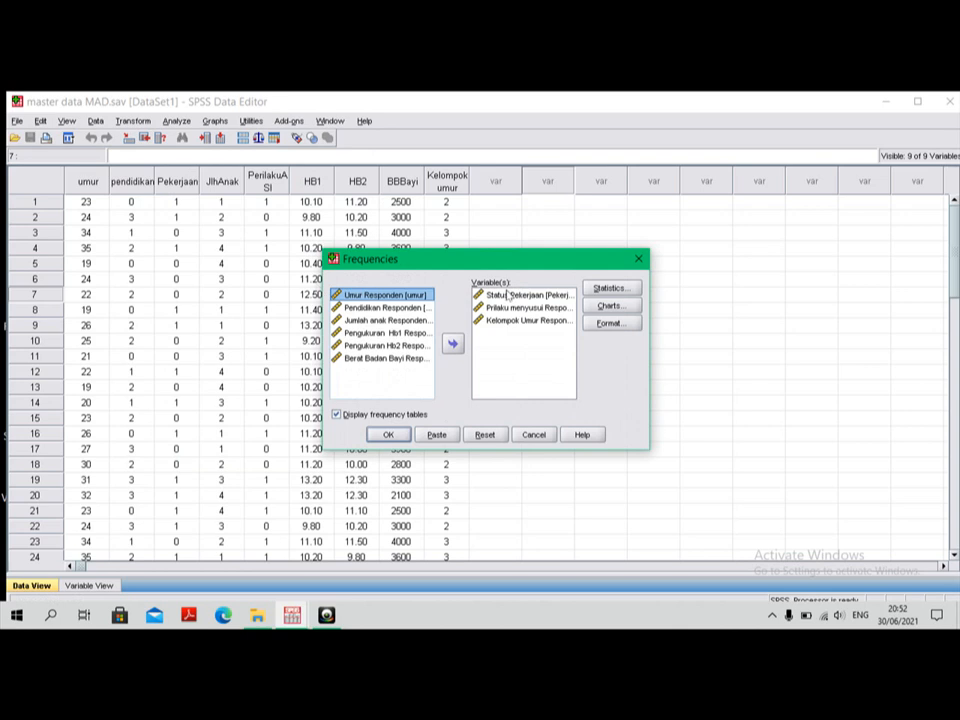
left_click(510, 295)
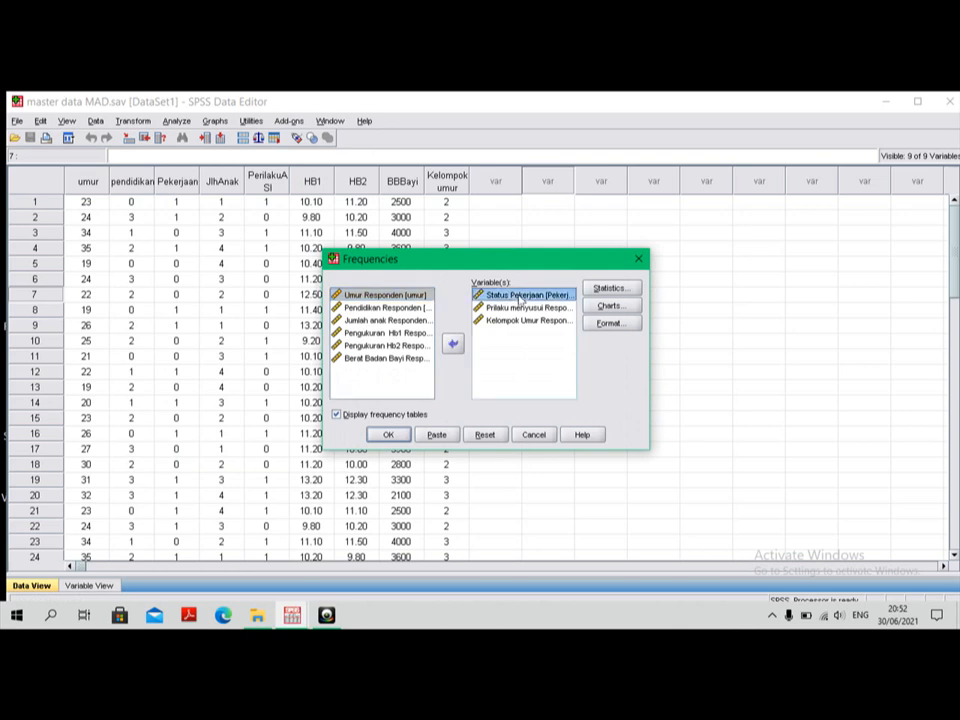
left_click(454, 344)
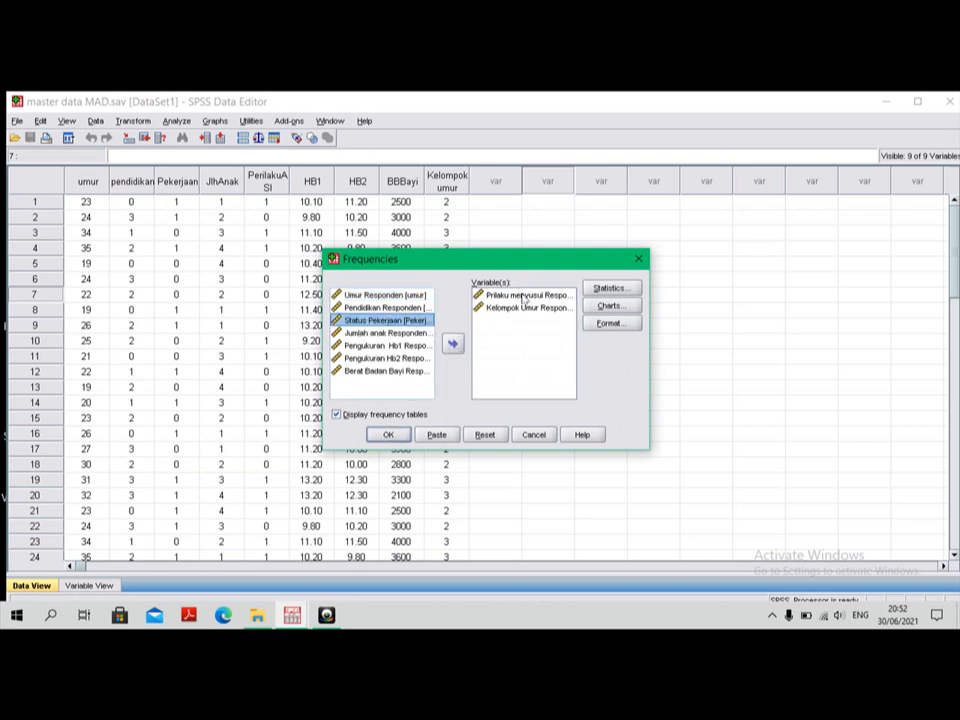
left_click(522, 296)
left_click(453, 344)
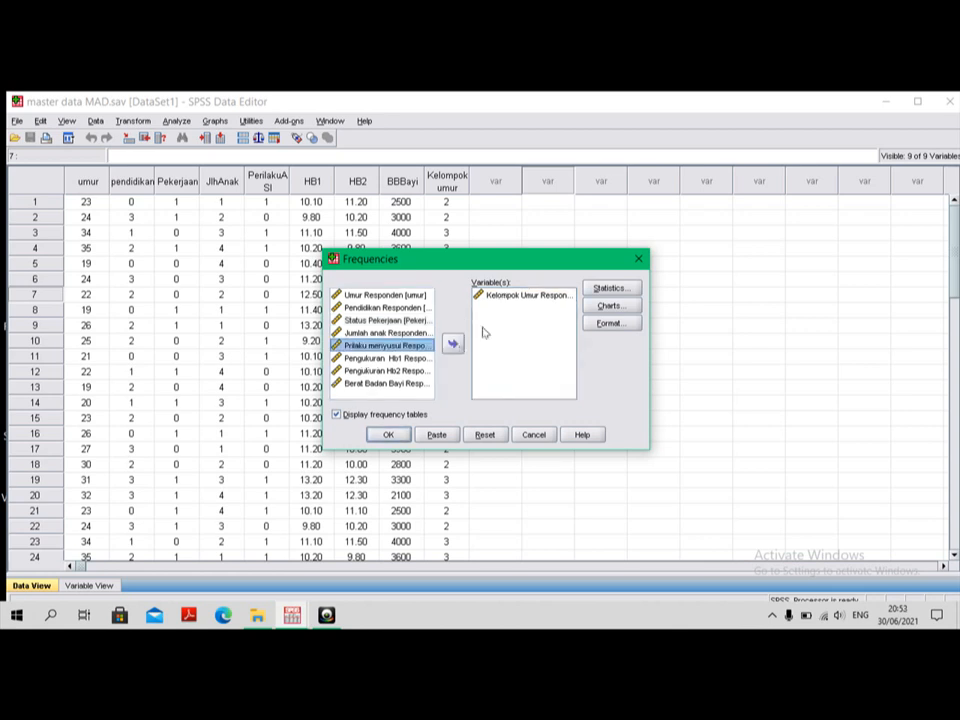
left_click(520, 297)
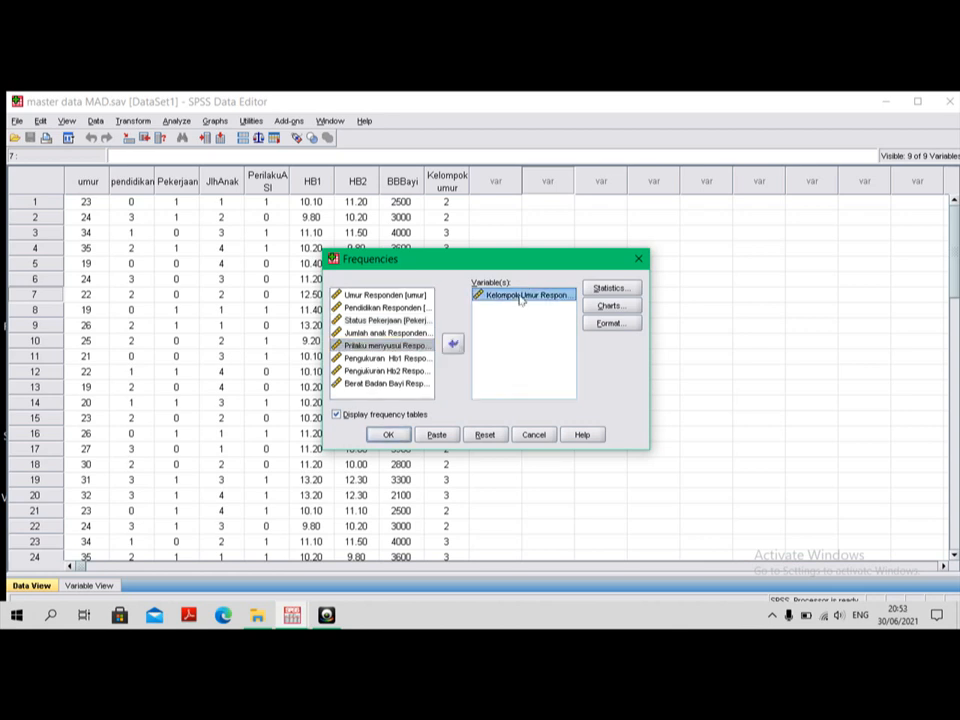
left_click(454, 344)
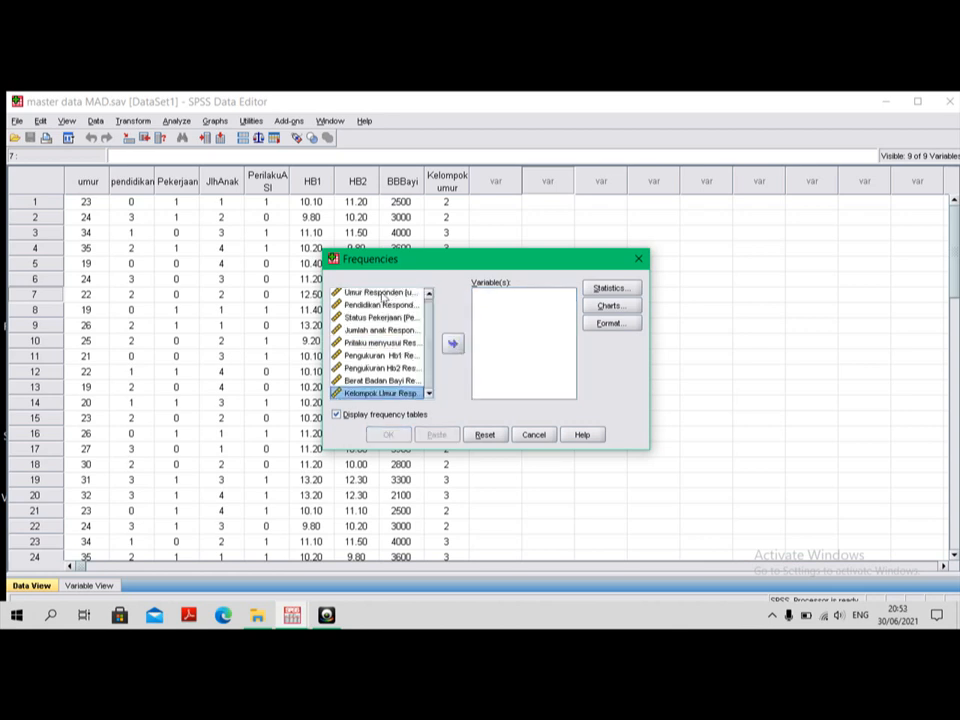
left_click(383, 294)
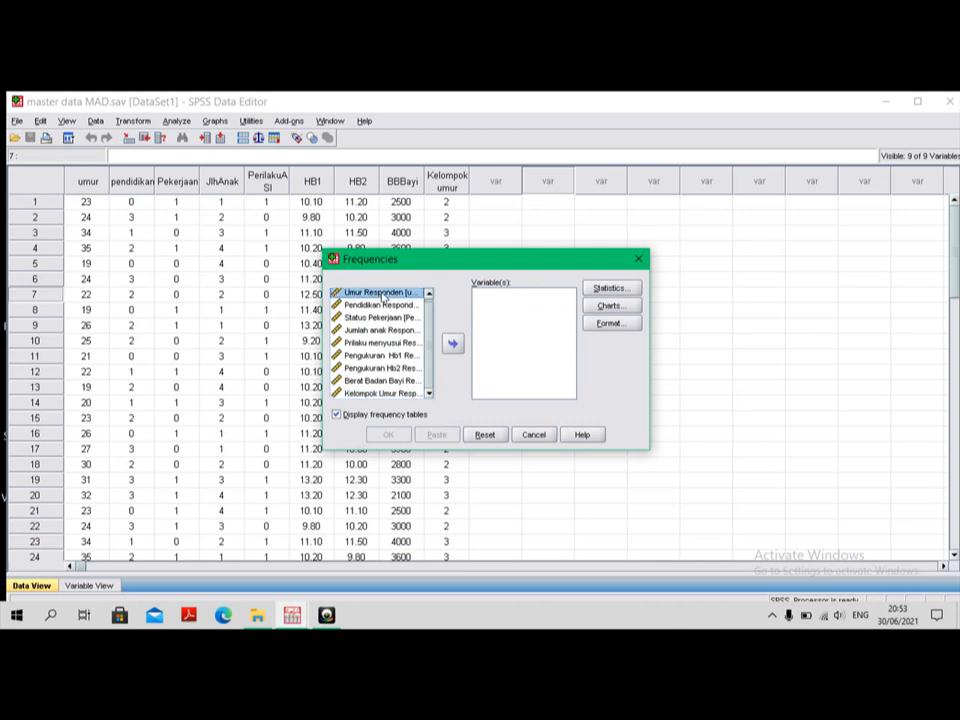
left_click(453, 344)
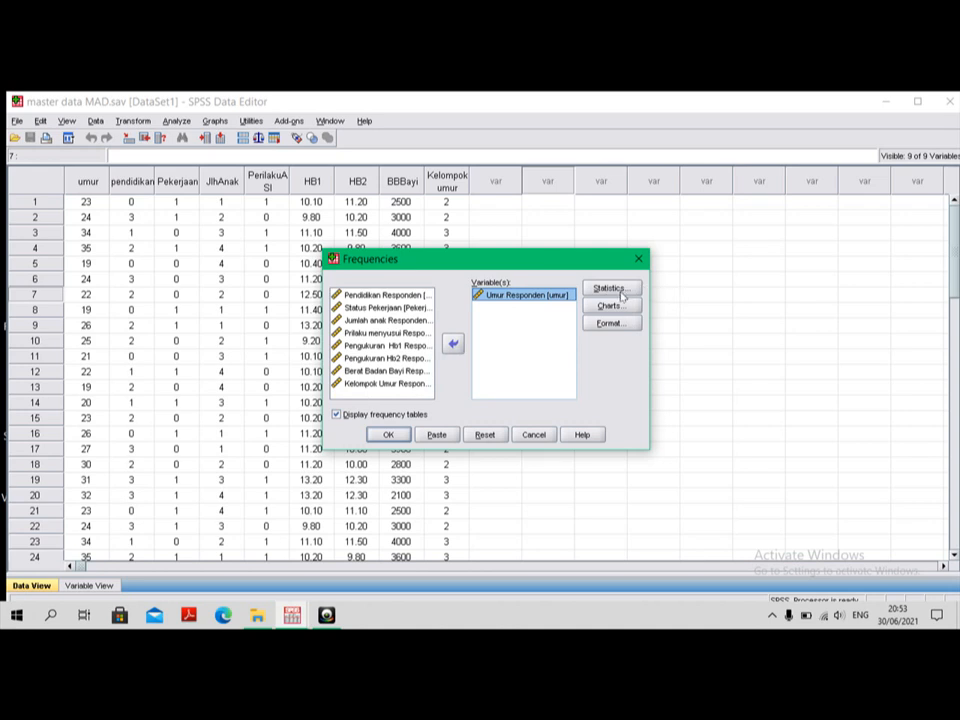
Step: Request the mean, median, mode, standard deviation, minimum, maximum and S.E. mean for Umur Responden in the Frequencies analysis
left_click(620, 292)
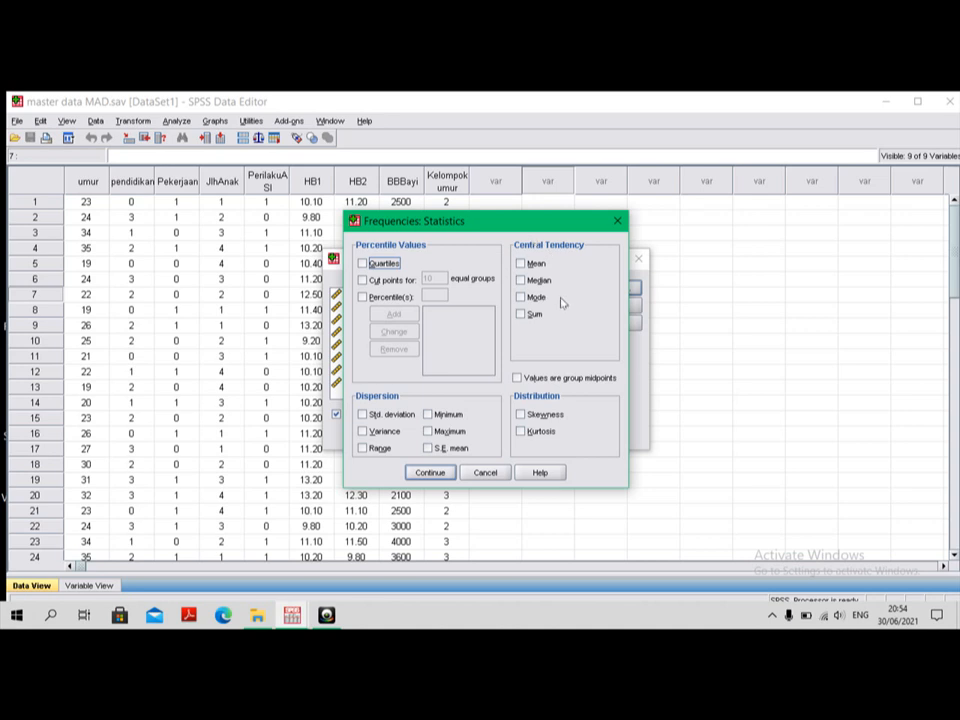
left_click(521, 264)
left_click(520, 280)
left_click(520, 297)
left_click(362, 414)
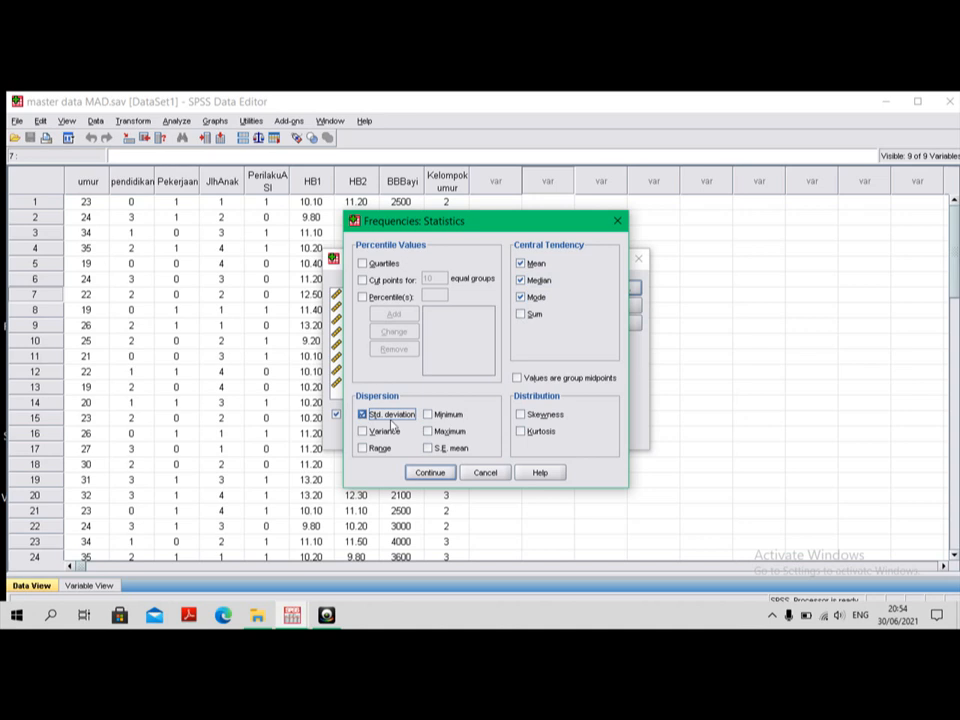
left_click(428, 415)
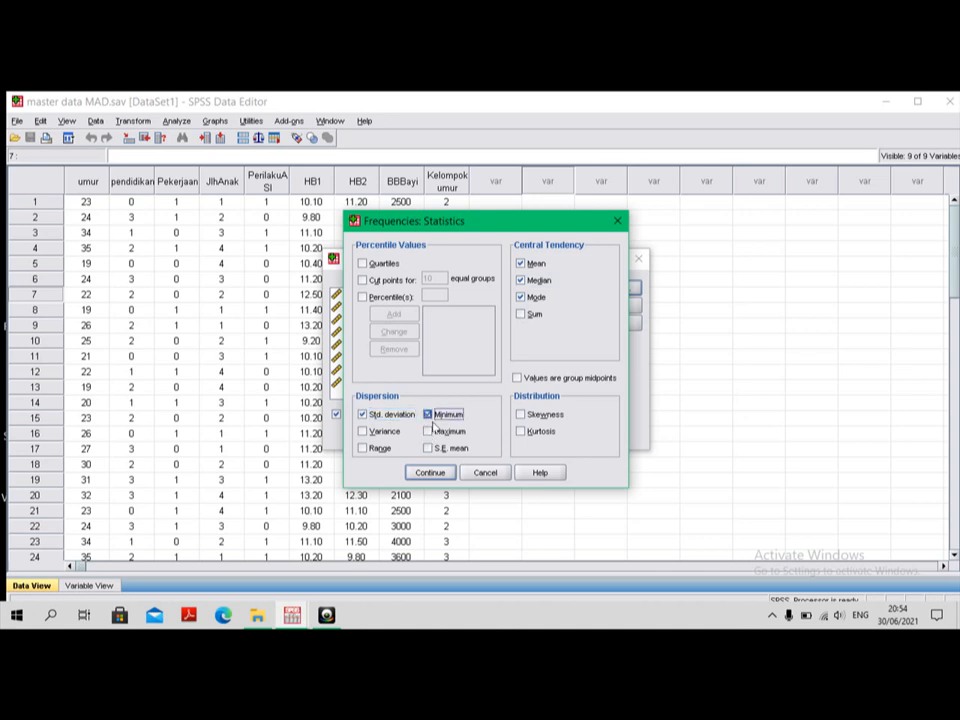
left_click(428, 432)
left_click(429, 449)
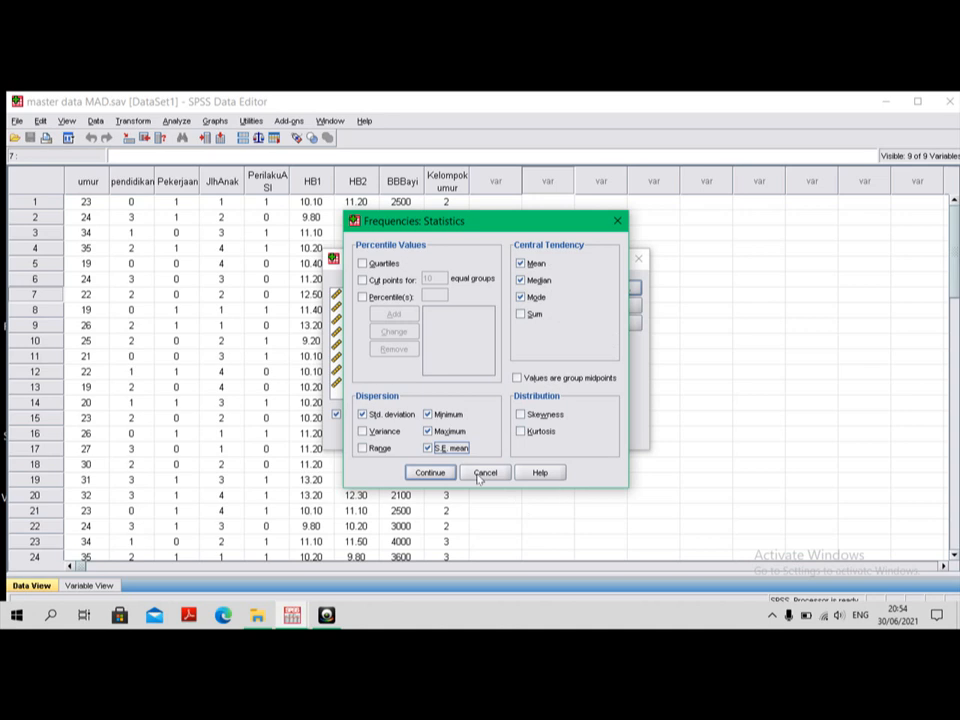
left_click(433, 473)
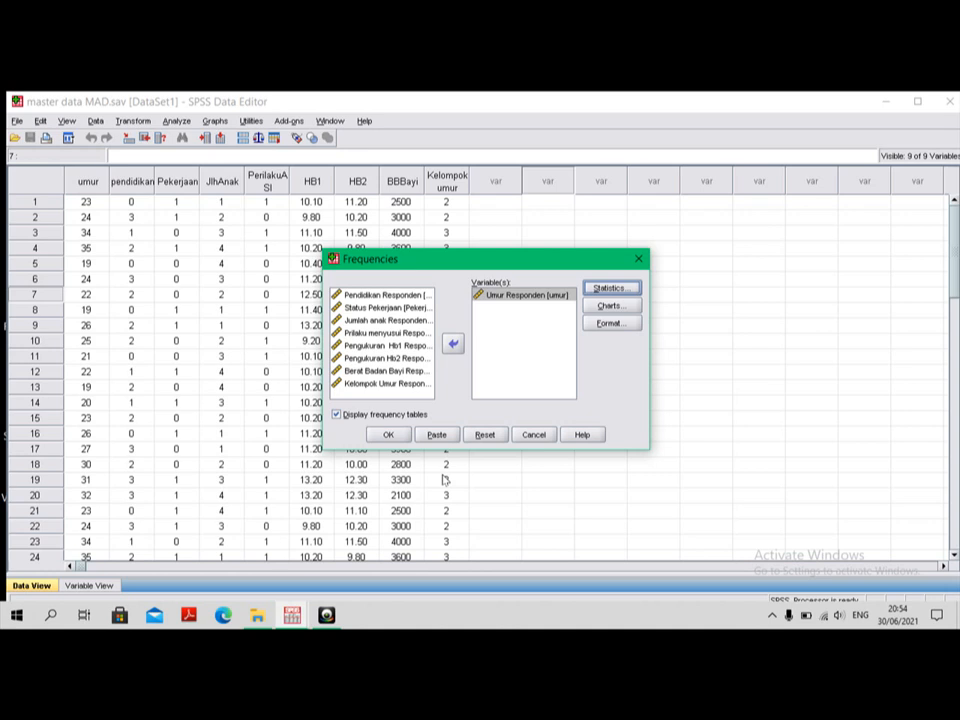
Step: Add a histogram with normal curve to the Frequencies analysis of Umur Responden and run it
left_click(613, 307)
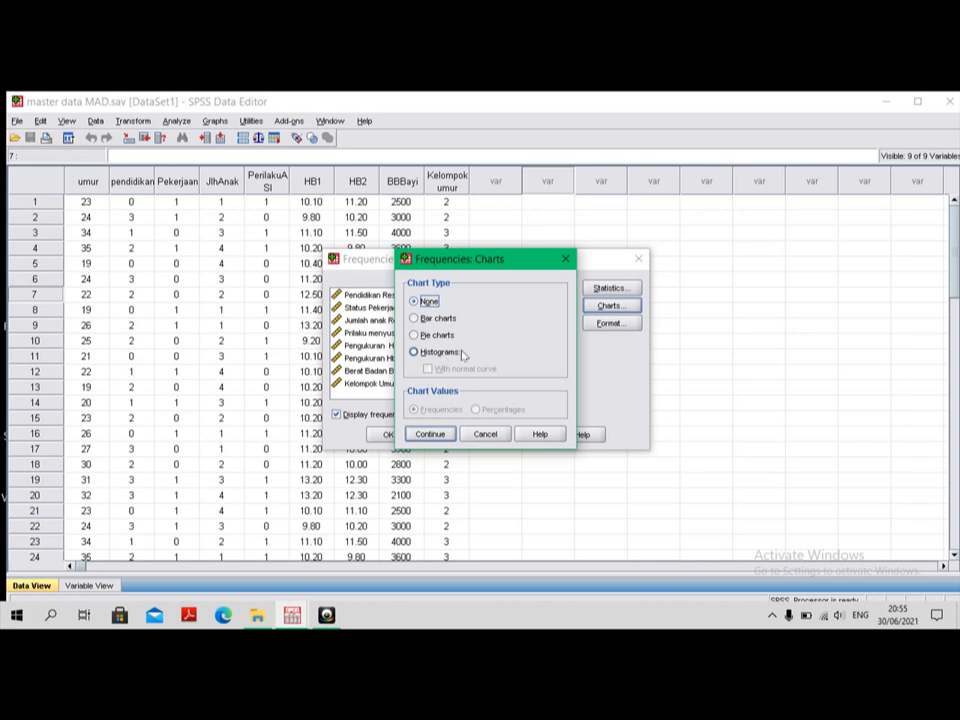
left_click(415, 353)
left_click(428, 369)
left_click(430, 434)
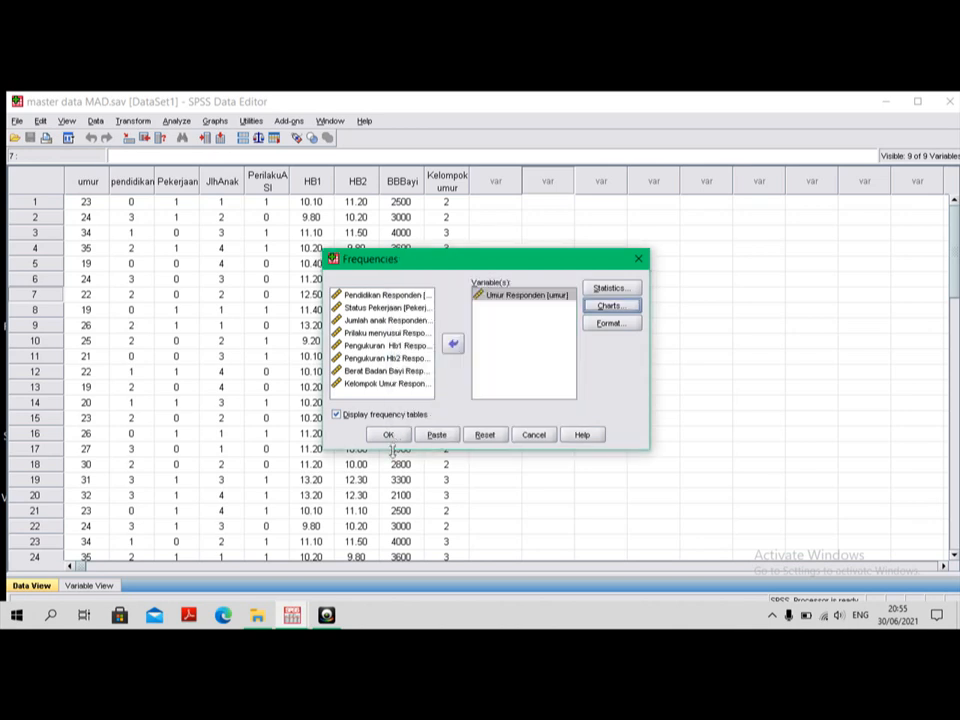
left_click(391, 436)
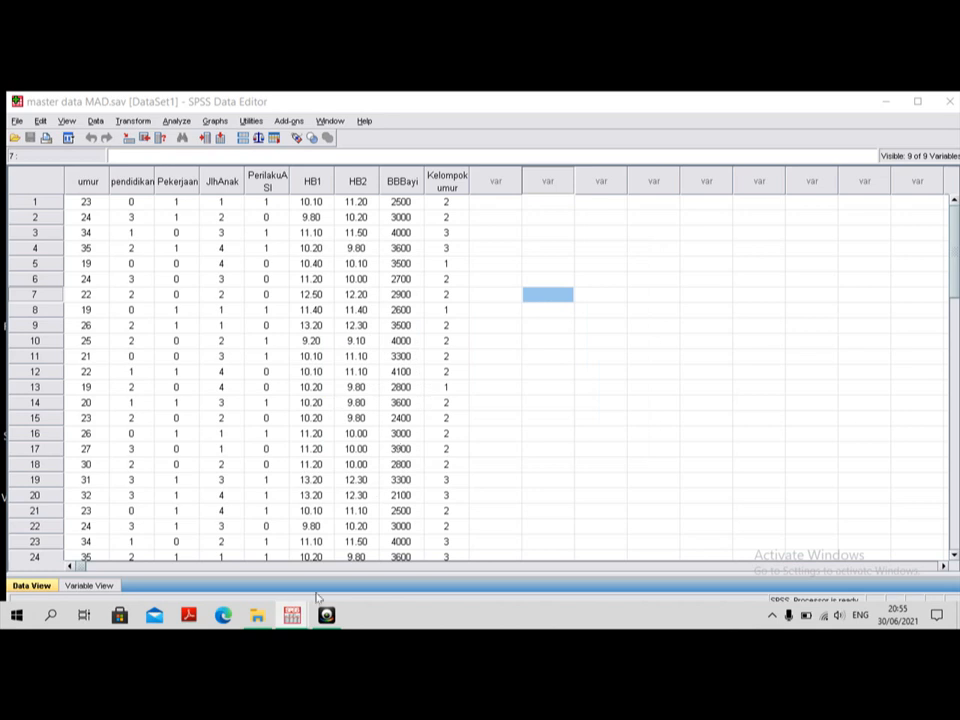
Step: Show the output document and examine the Statistics table for Umur Responden
mouse_move(300, 622)
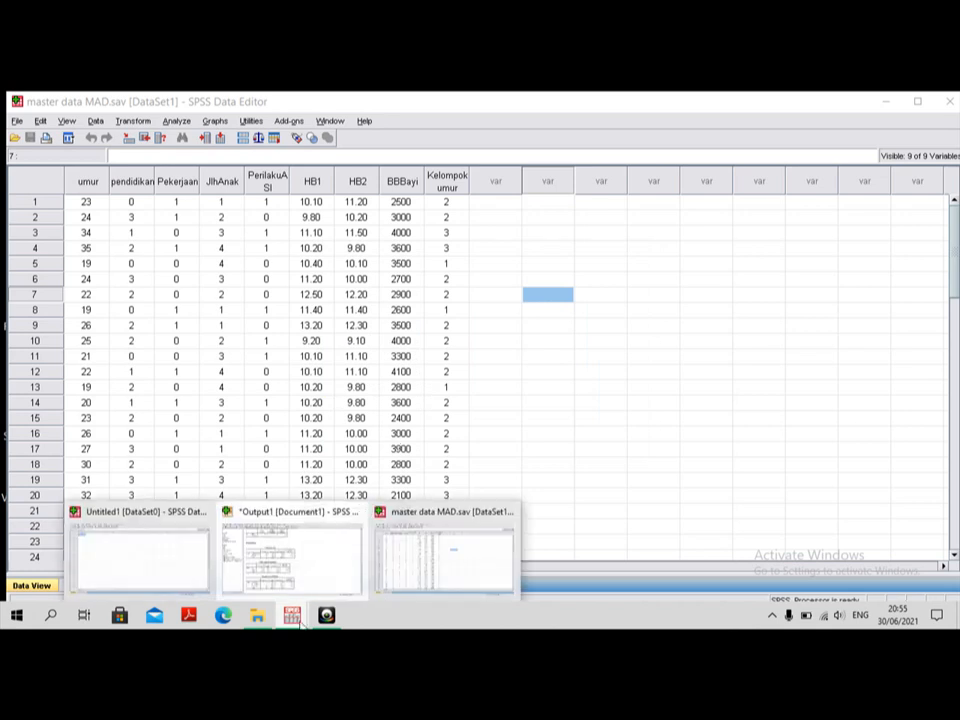
left_click(315, 561)
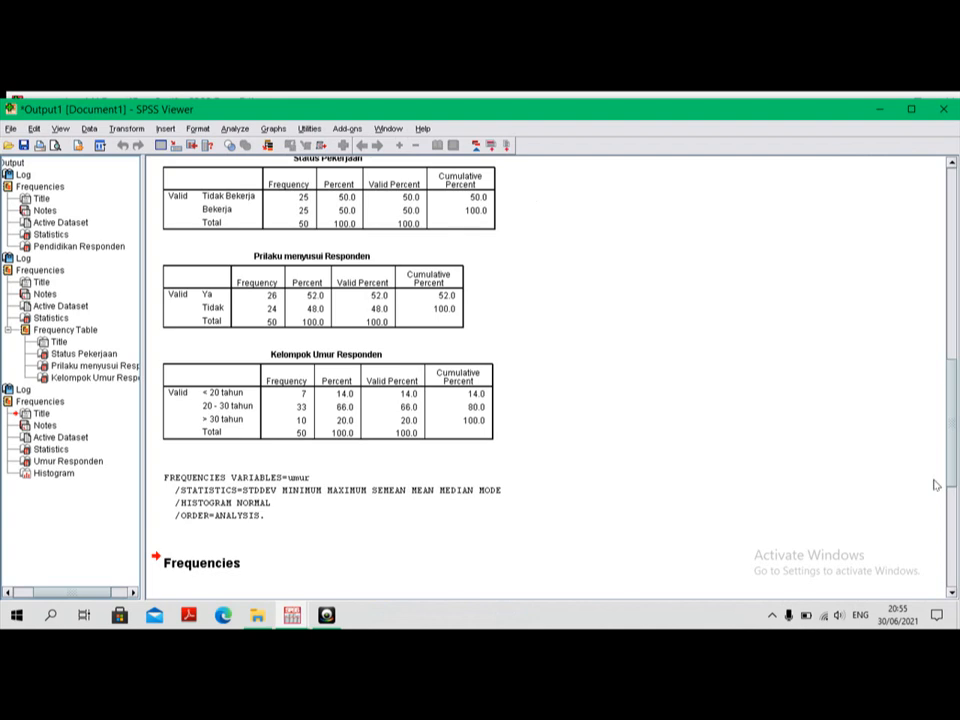
left_click(952, 592)
left_click(953, 593)
left_click(953, 593)
left_click(953, 593)
left_click(953, 593)
left_click(953, 593)
left_click(953, 593)
left_click(953, 593)
left_click(953, 593)
left_click(953, 593)
left_click(953, 593)
left_click(953, 593)
left_click(953, 593)
left_click(953, 593)
left_click(953, 593)
left_click(953, 593)
left_click(953, 593)
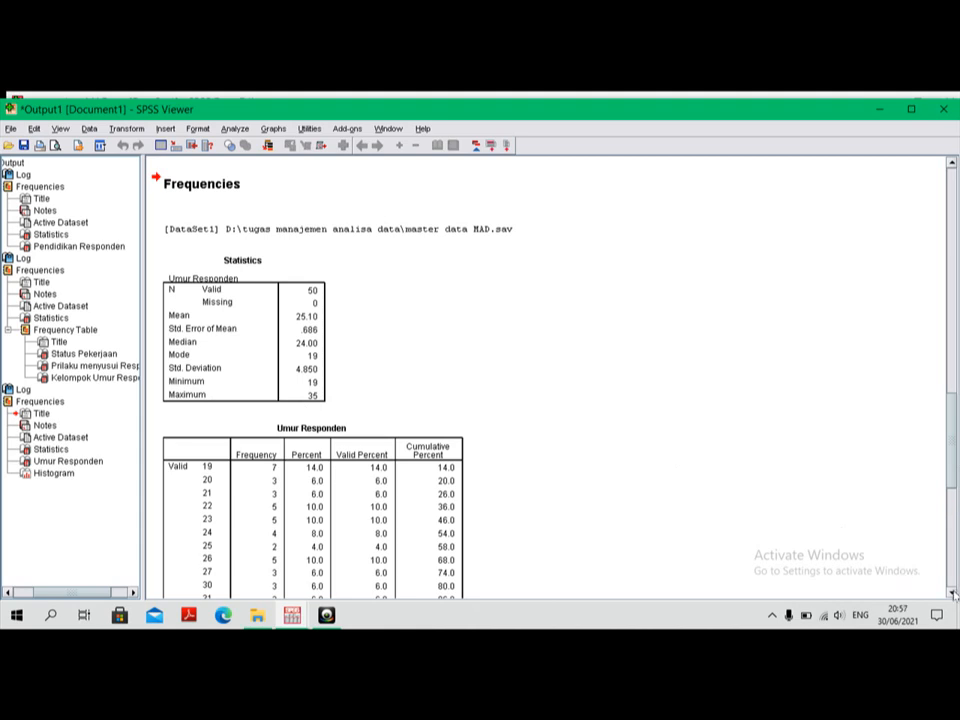
Step: Examine the Umur Responden frequency table and its histogram with normal curve, and return to the data
left_click(950, 548)
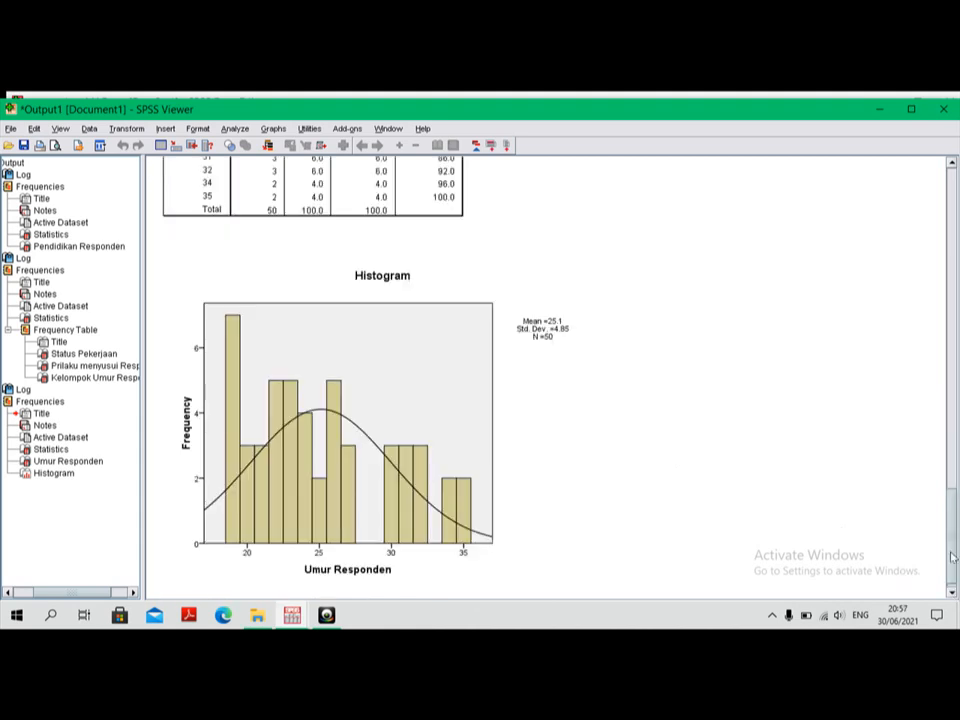
left_click(950, 475)
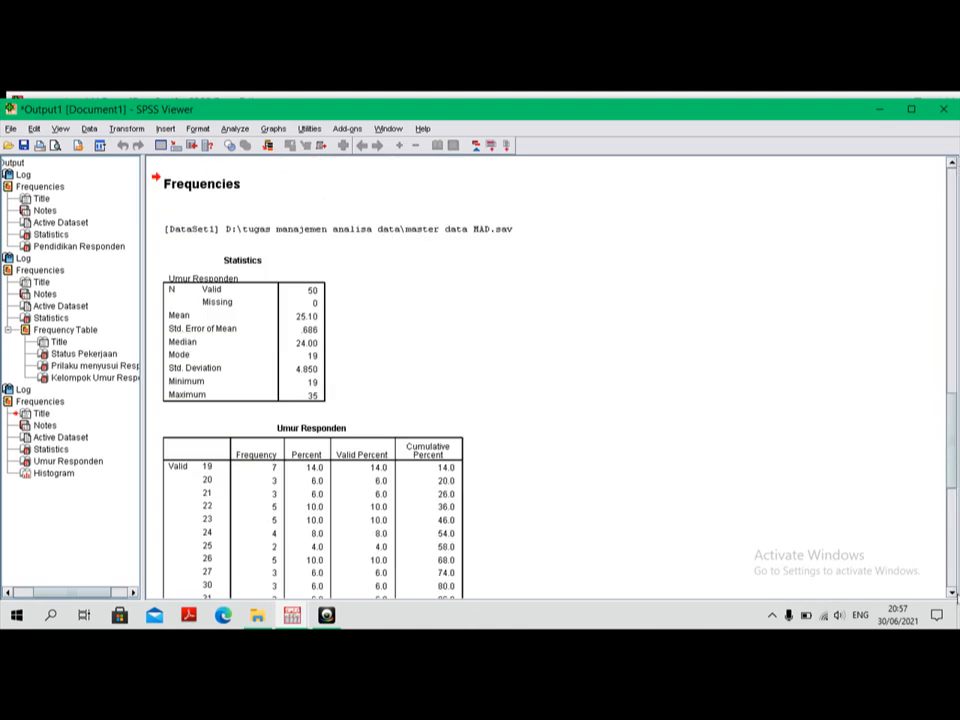
left_click(953, 594)
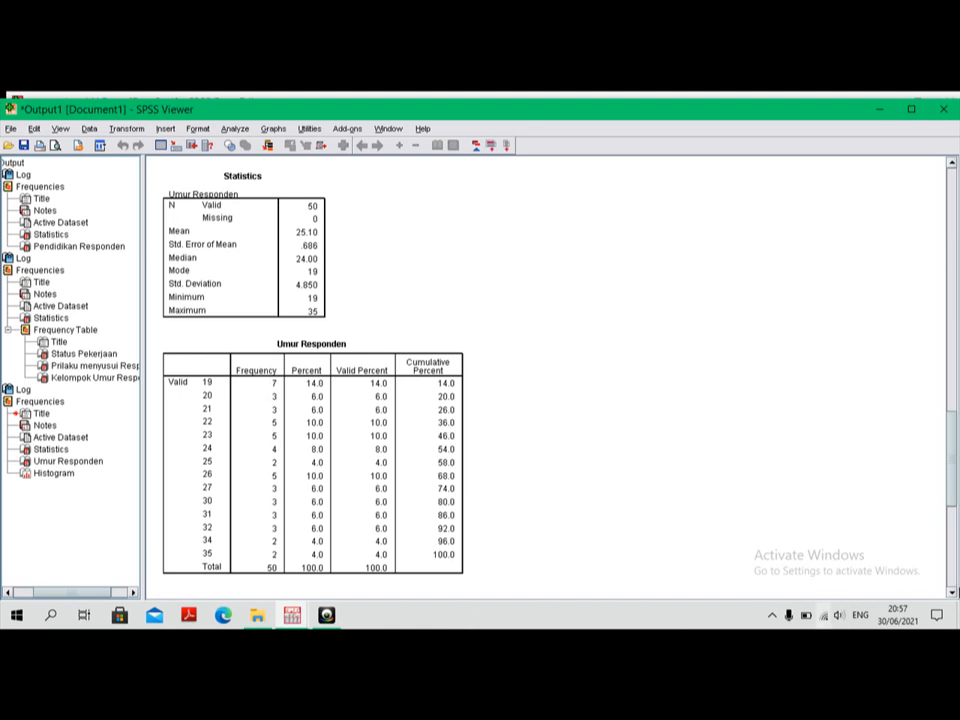
left_click(953, 592)
left_click(953, 592)
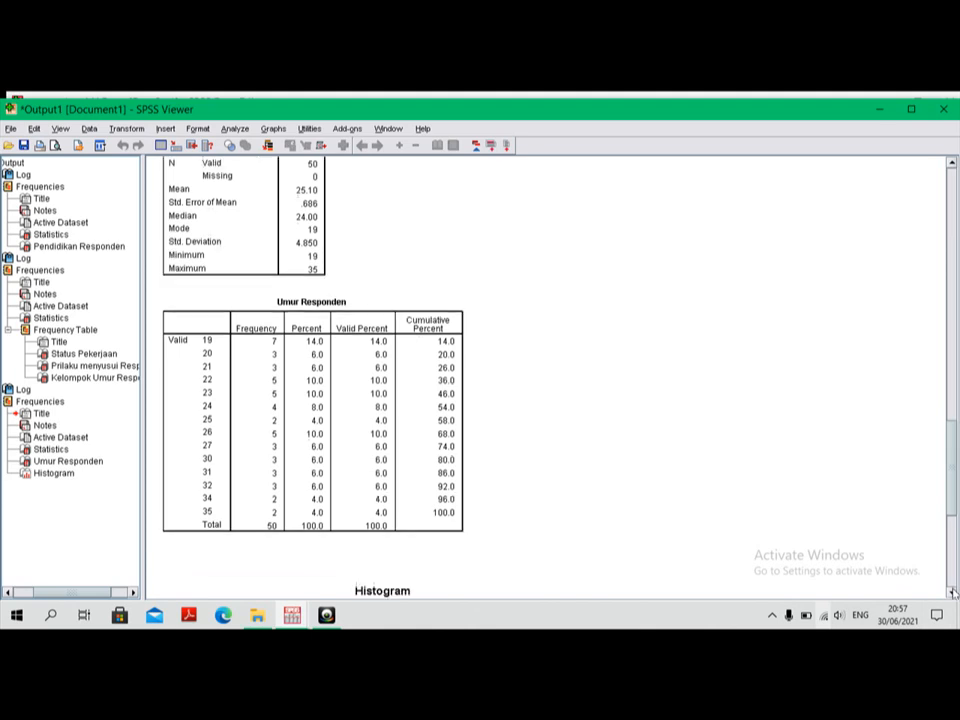
left_click(953, 592)
left_click(953, 592)
left_click(953, 592)
left_click(953, 592)
left_click(953, 592)
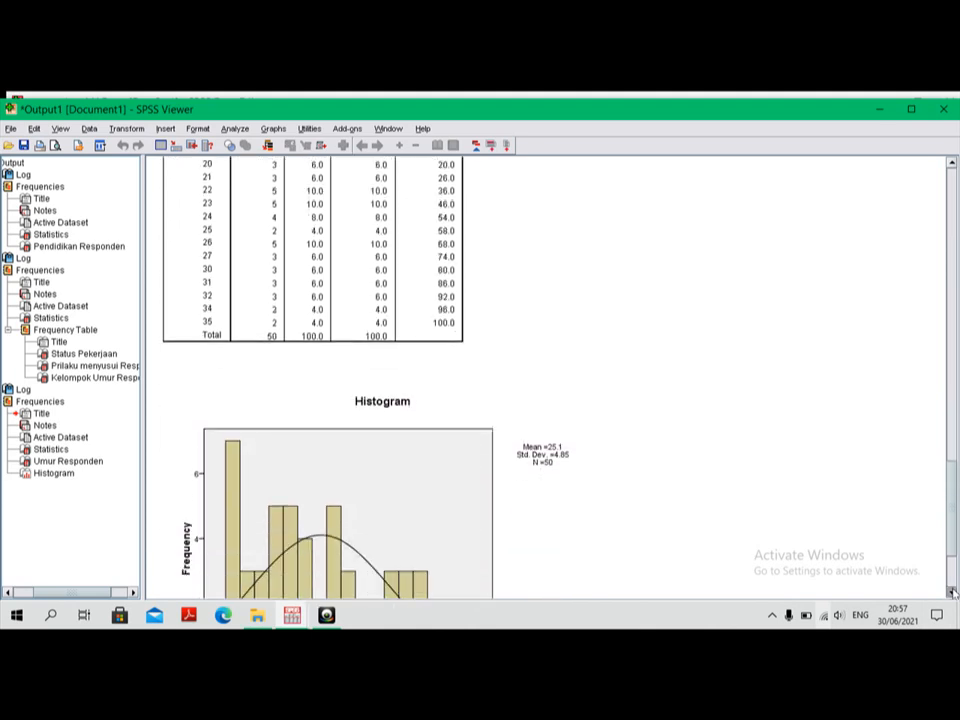
left_click(953, 592)
left_click(953, 592)
left_click(953, 592)
left_click(953, 592)
left_click(953, 592)
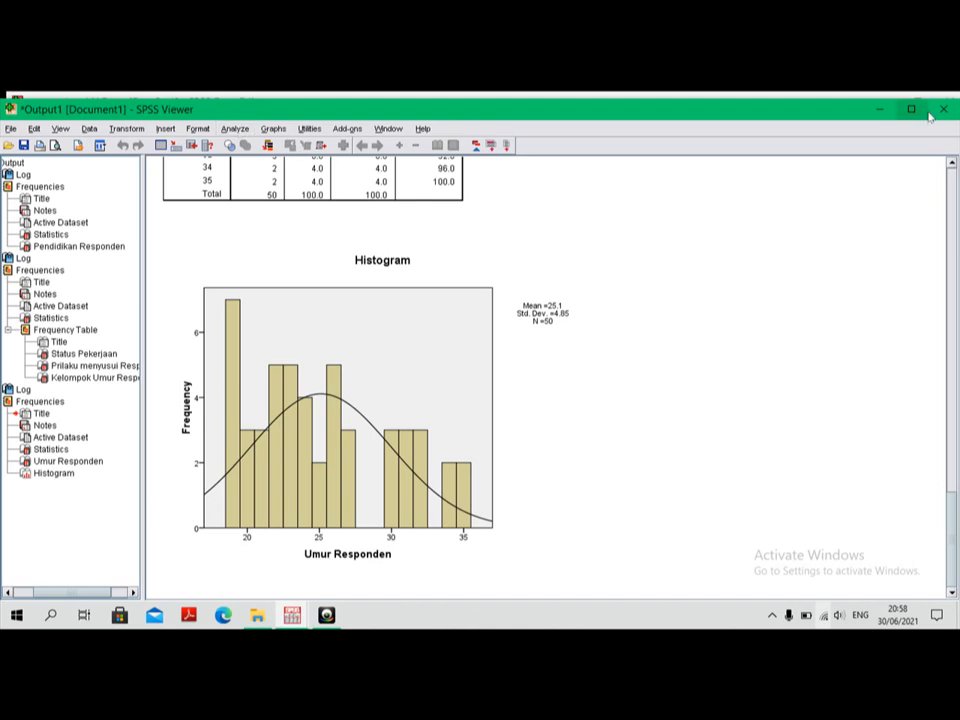
left_click(878, 112)
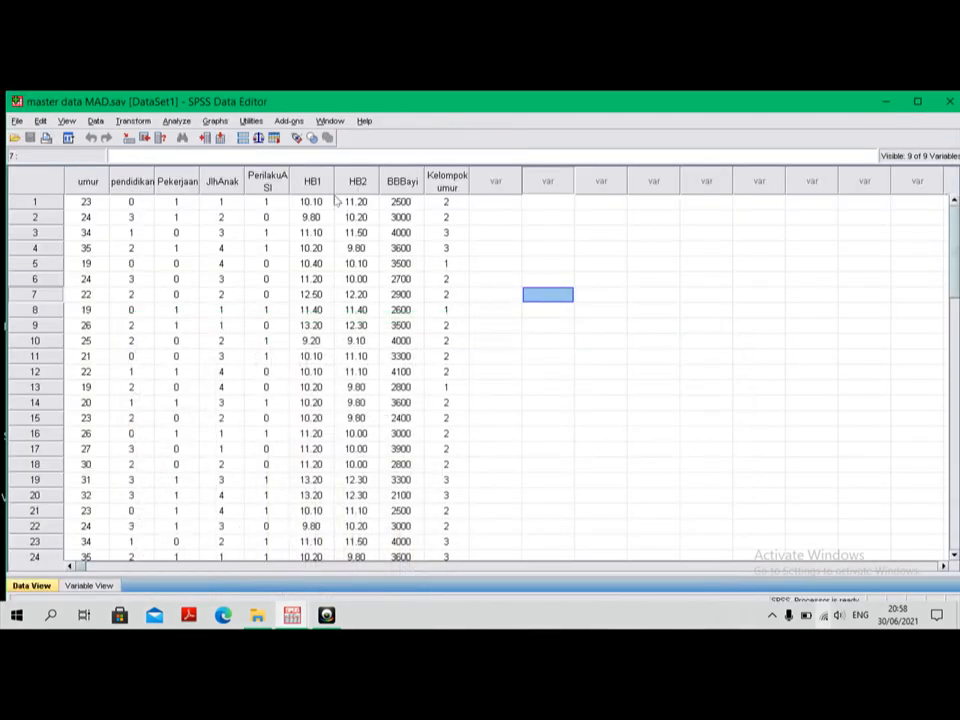
Step: Set up an Explore analysis with Umur Responden as dependent variable, keeping Descriptives with a 95% confidence interval for the mean
left_click(177, 121)
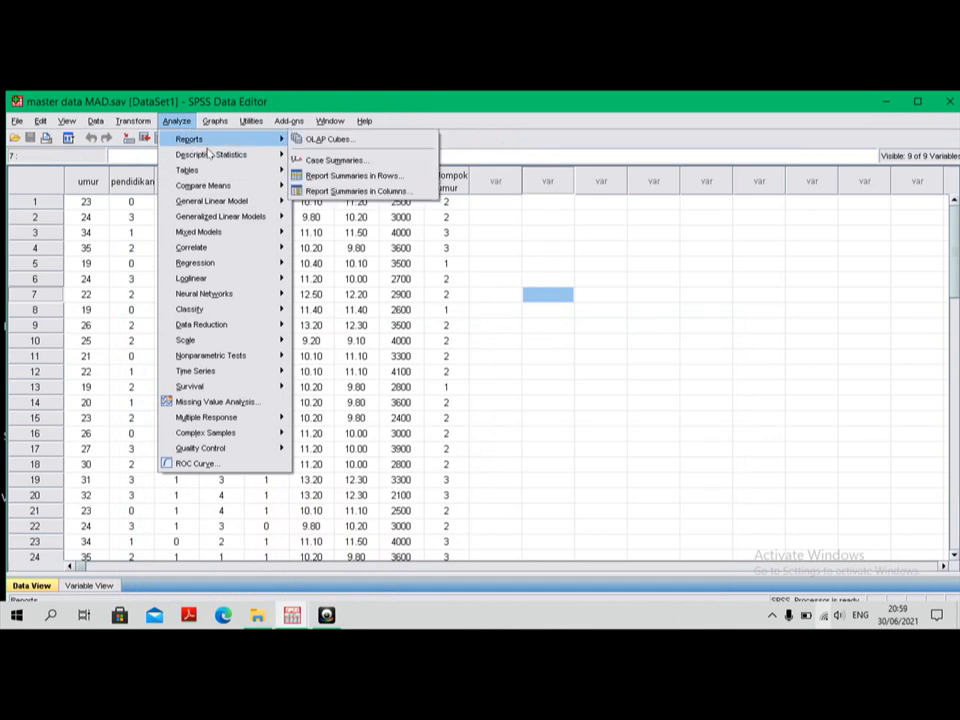
mouse_move(213, 156)
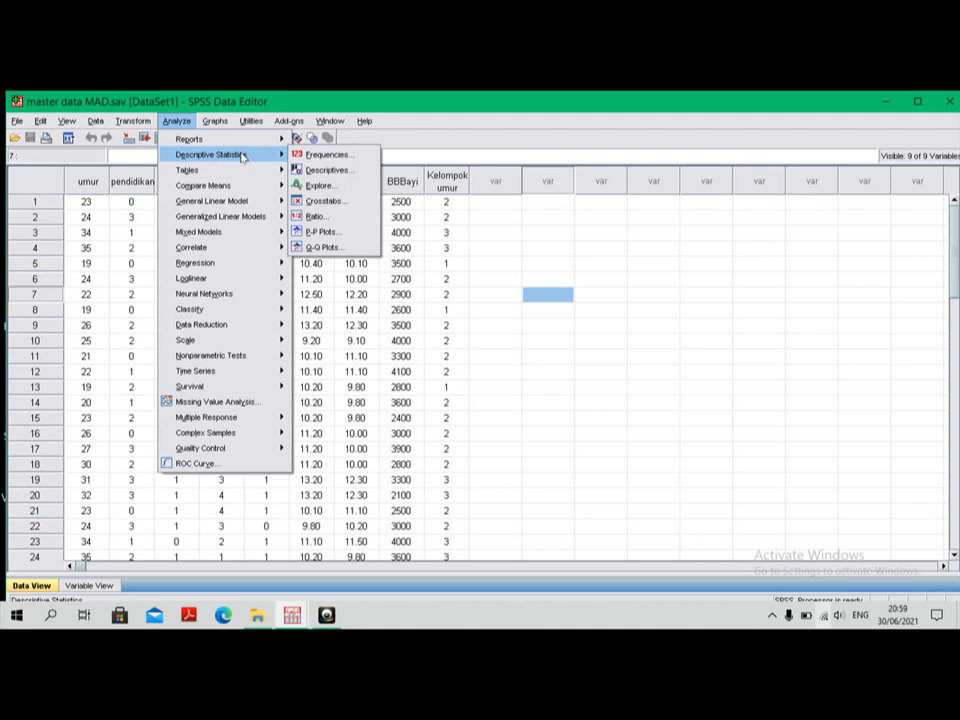
left_click(318, 186)
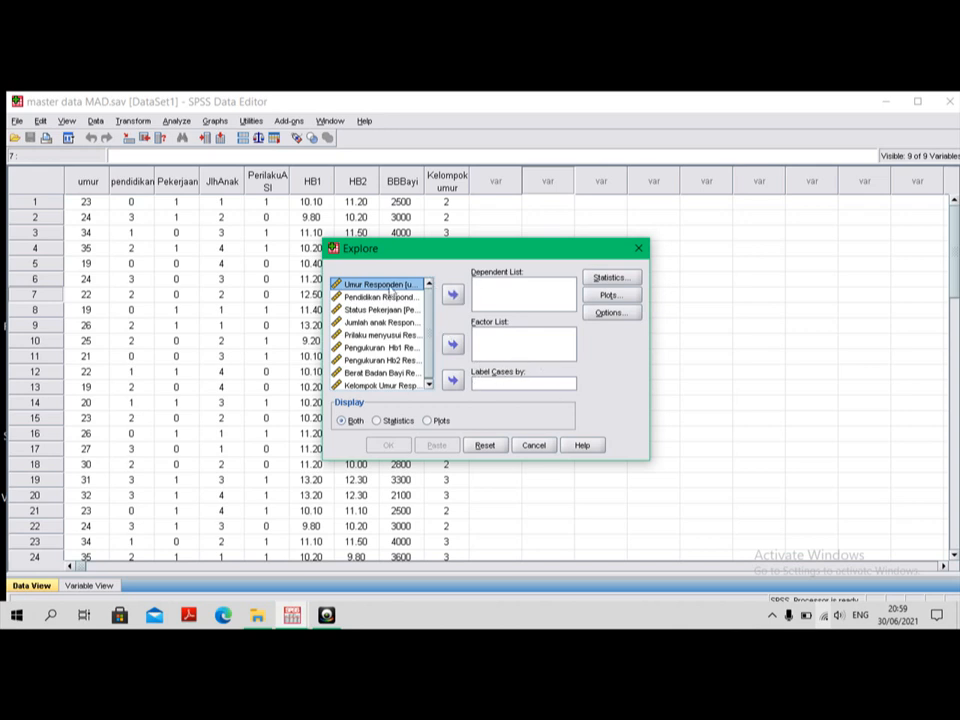
left_click(452, 297)
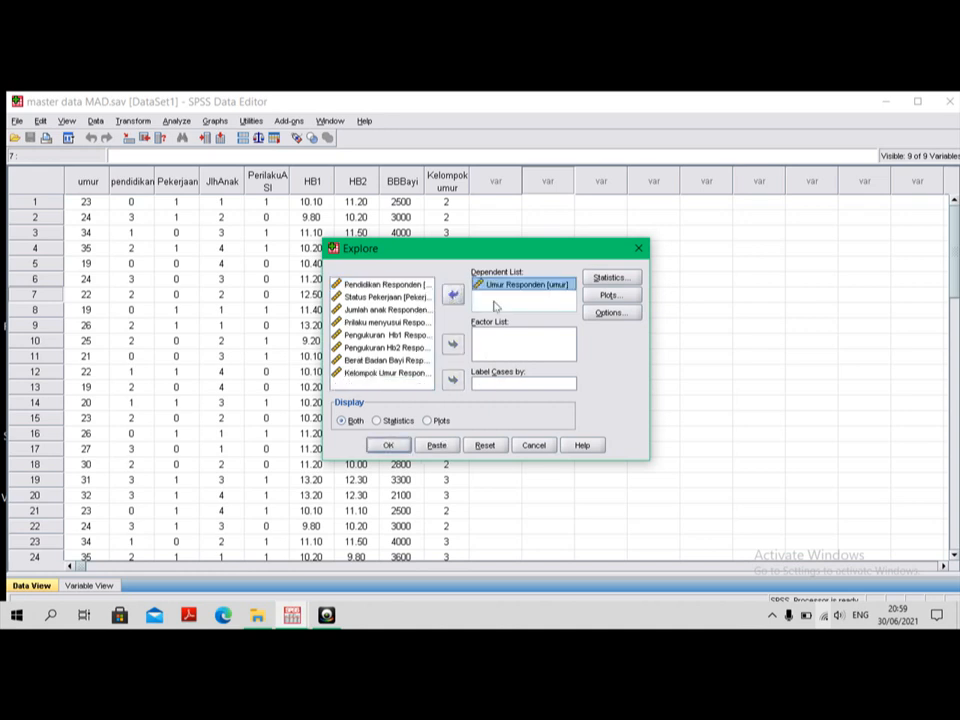
left_click(610, 278)
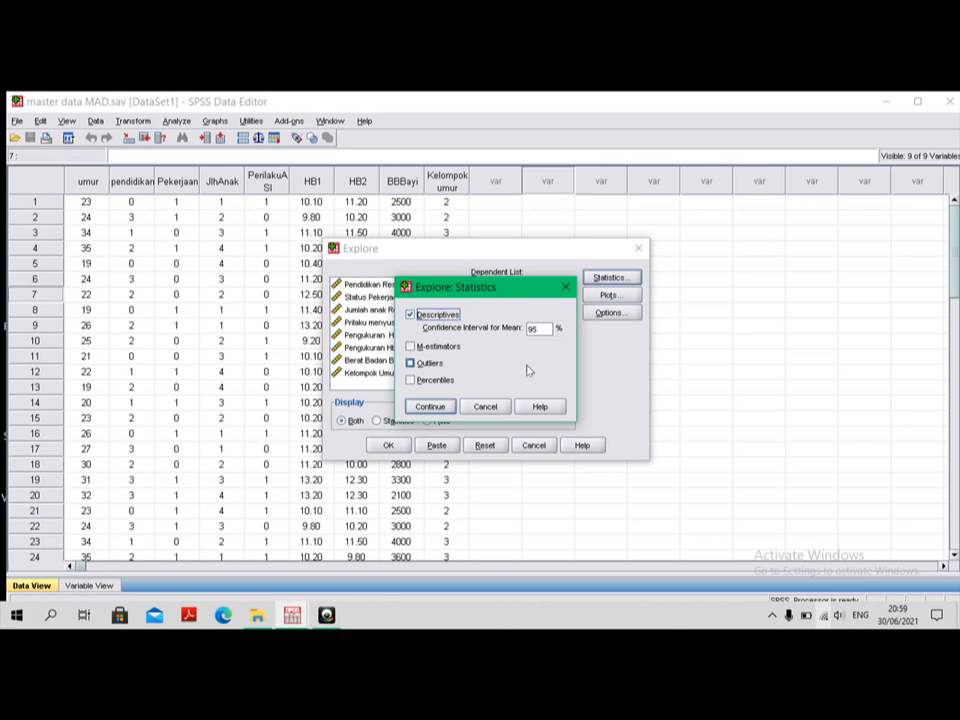
left_click(430, 407)
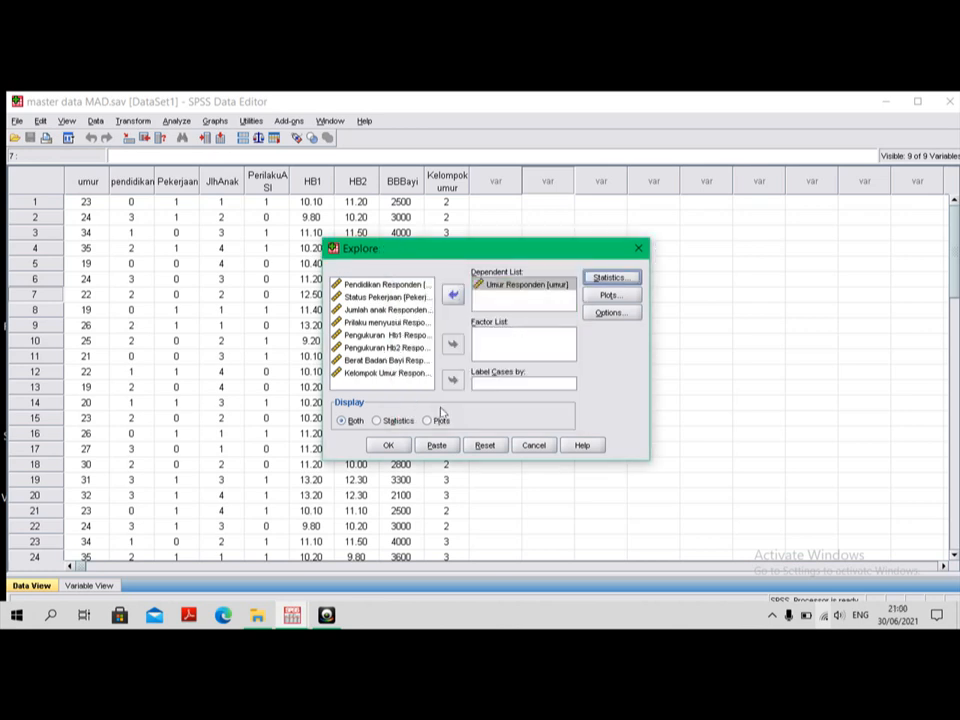
Step: Include normality plots with tests in the Explore analysis of Umur Responden and run it
left_click(613, 297)
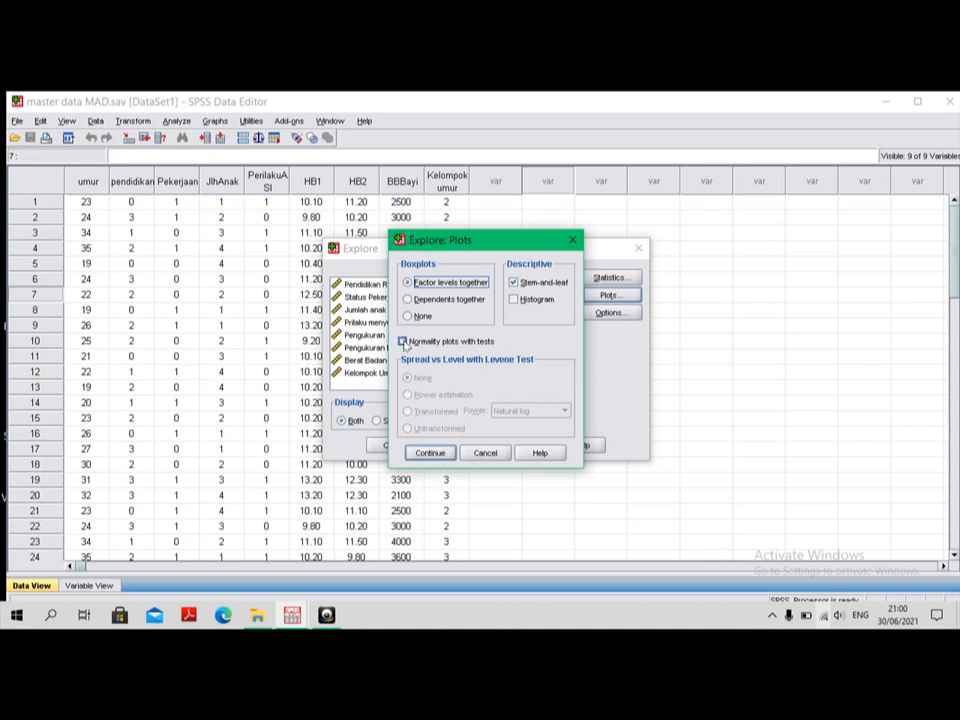
left_click(404, 342)
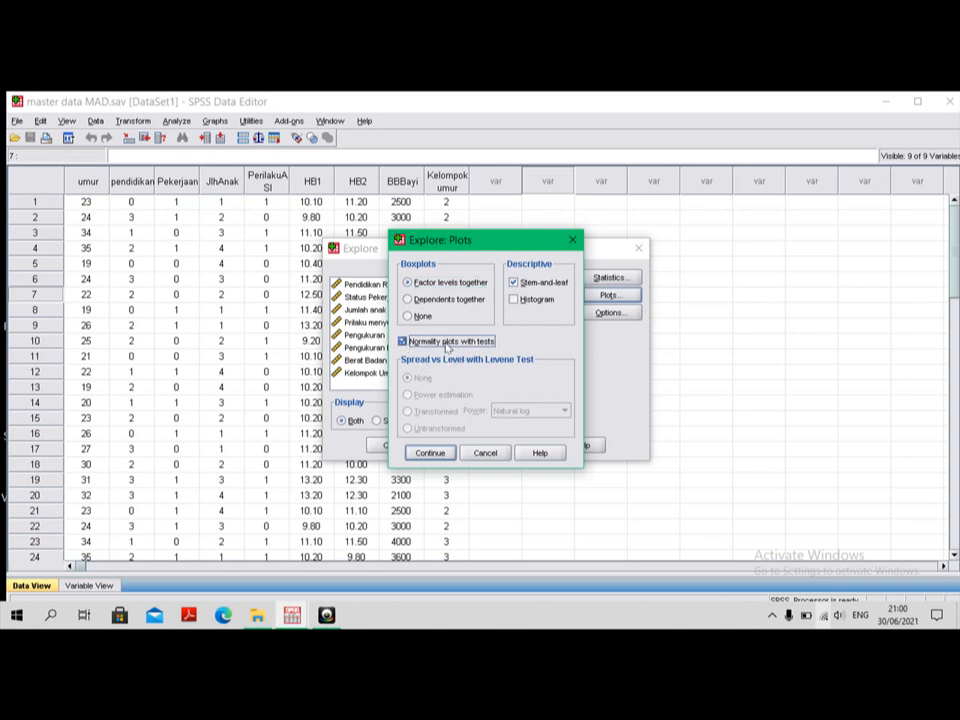
left_click(438, 455)
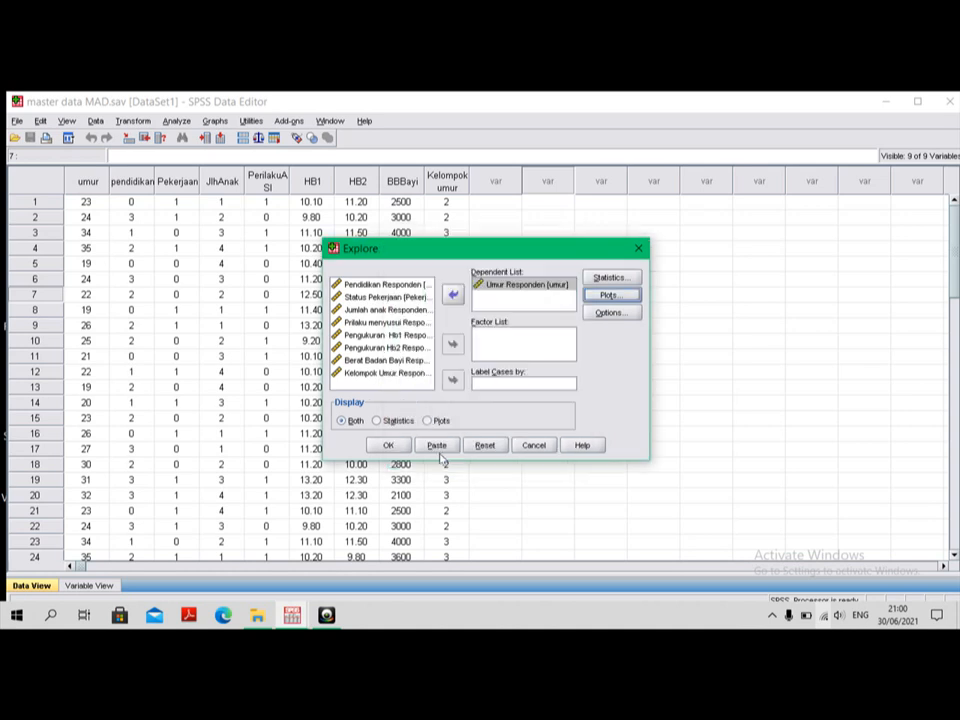
left_click(389, 447)
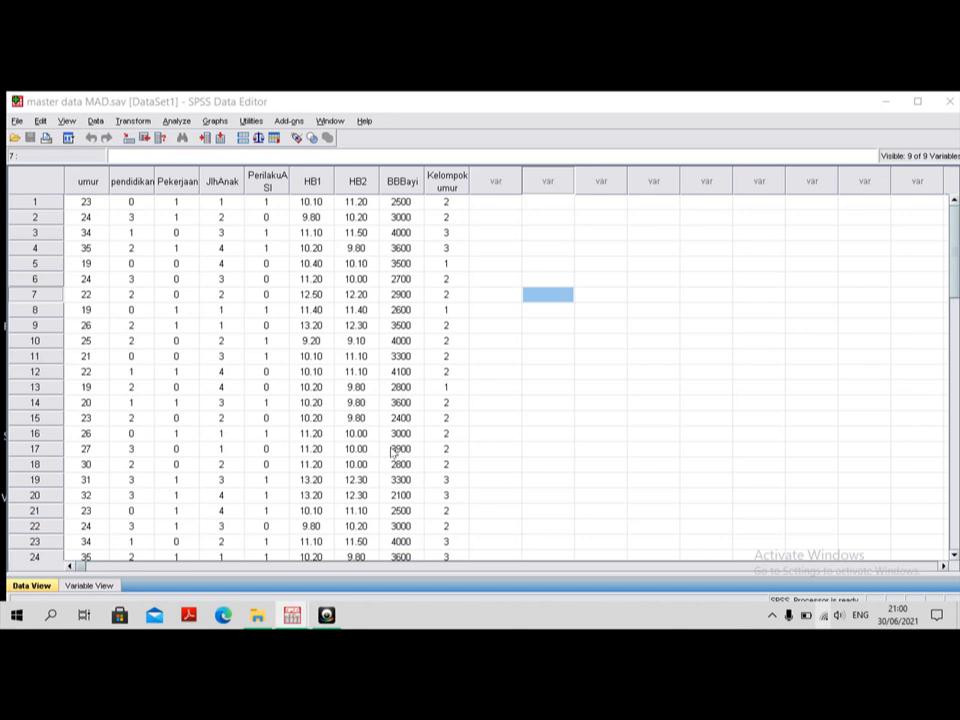
left_click(495, 557)
Step: Examine the Explore output's Descriptives and Tests of Normality tables for Umur Responden, and go back to the age histogram
mouse_move(293, 617)
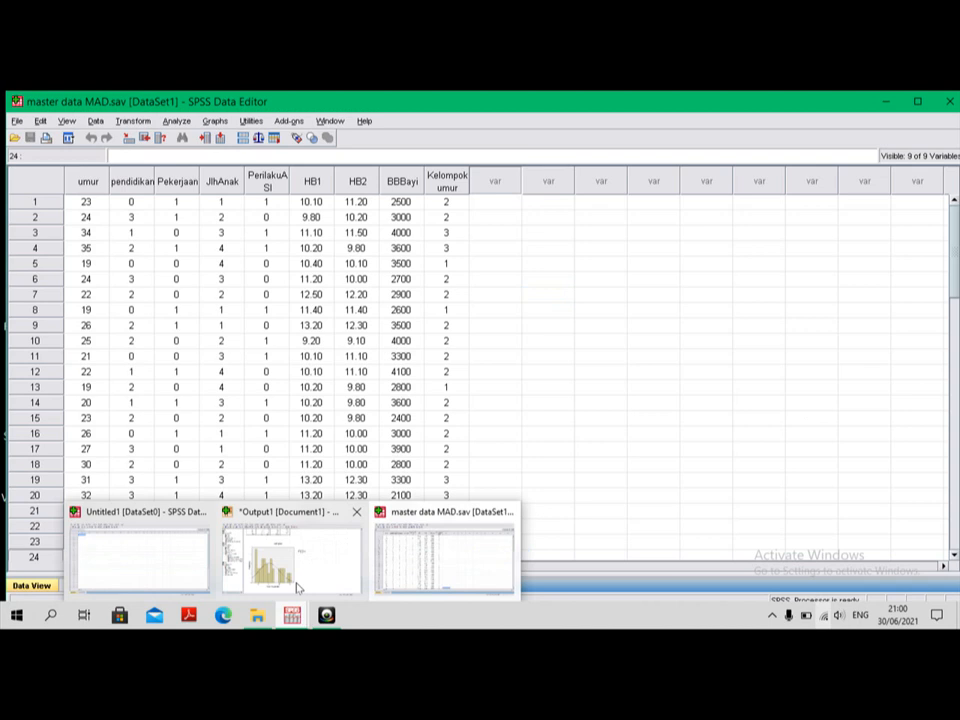
left_click(297, 583)
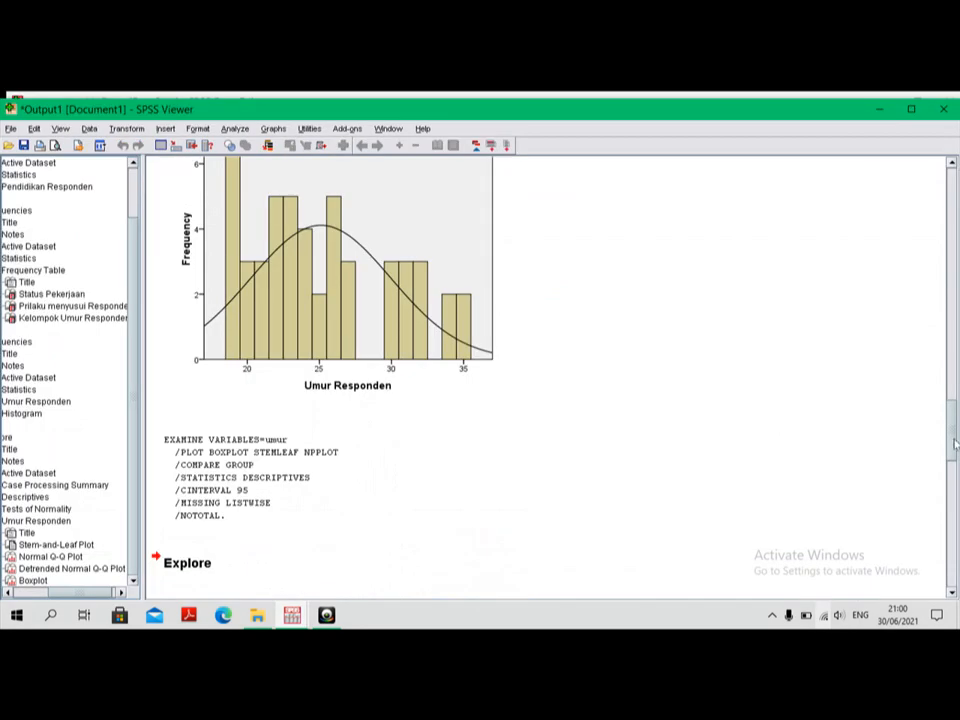
left_click_drag(958, 471, 958, 498)
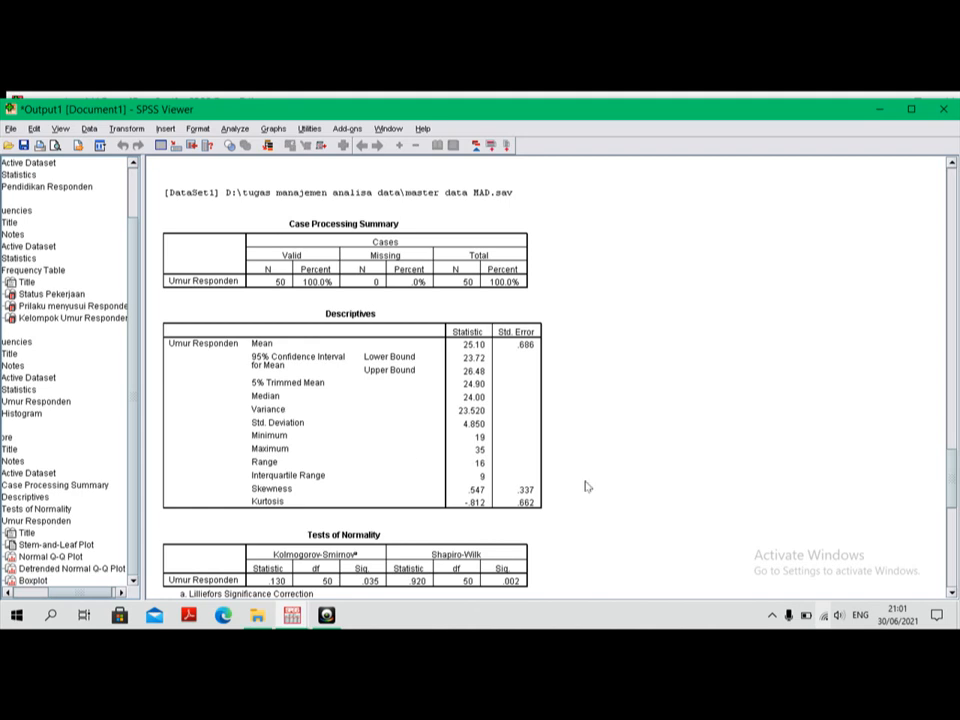
left_click(953, 595)
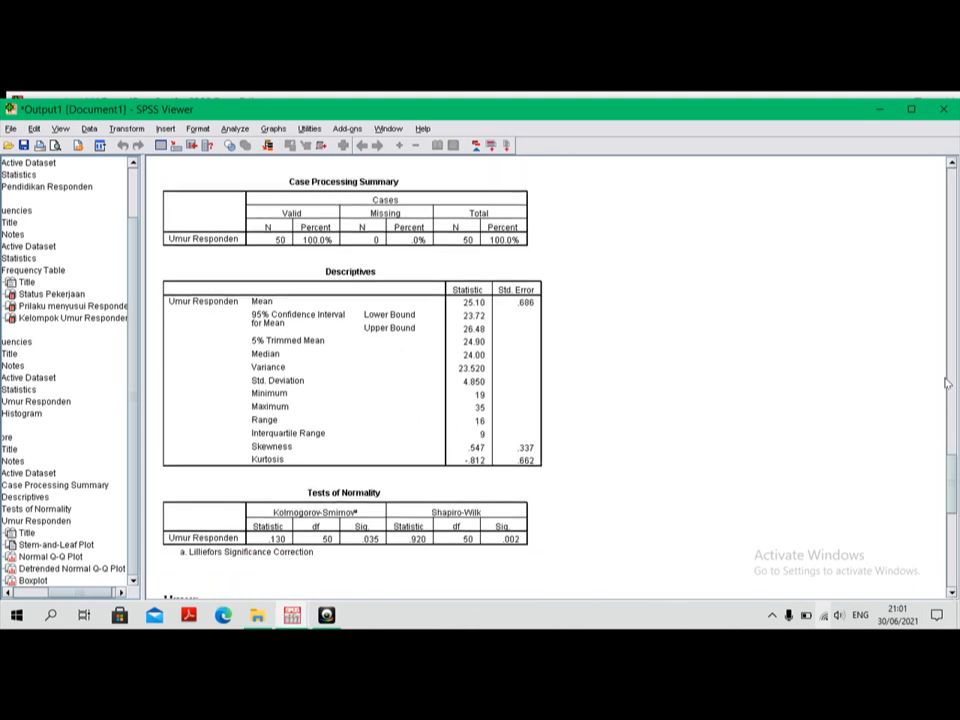
left_click(953, 165)
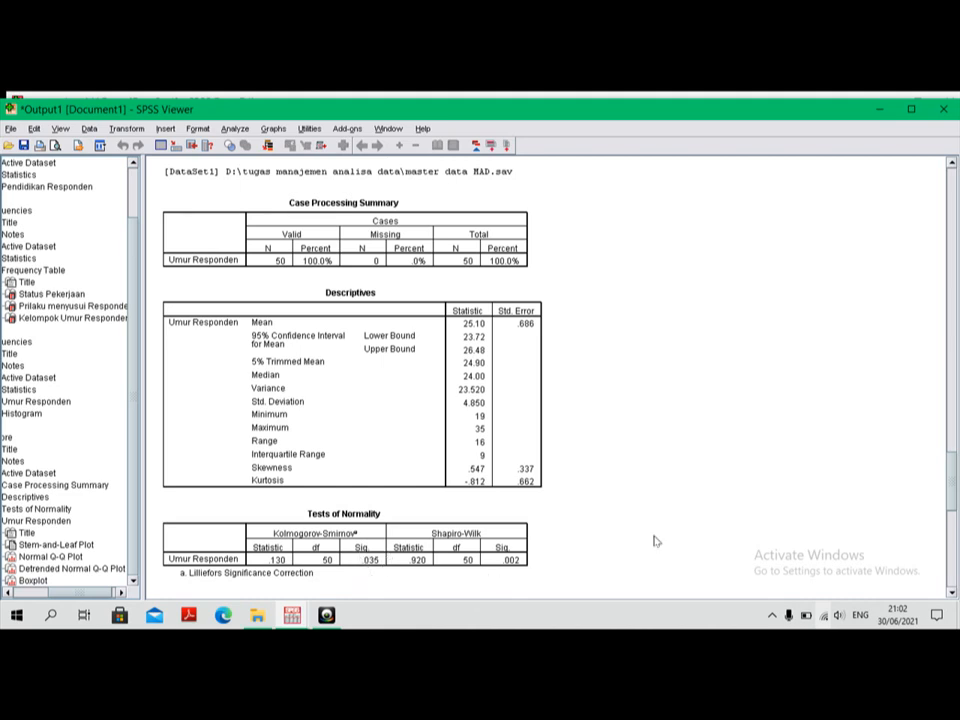
left_click(952, 592)
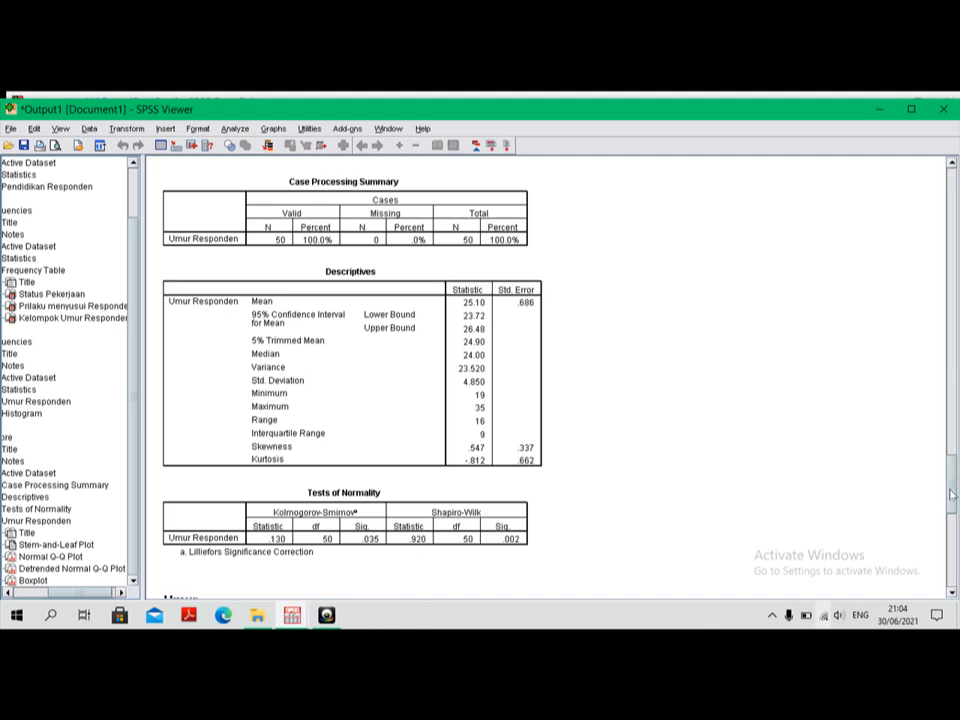
left_click_drag(952, 483, 945, 414)
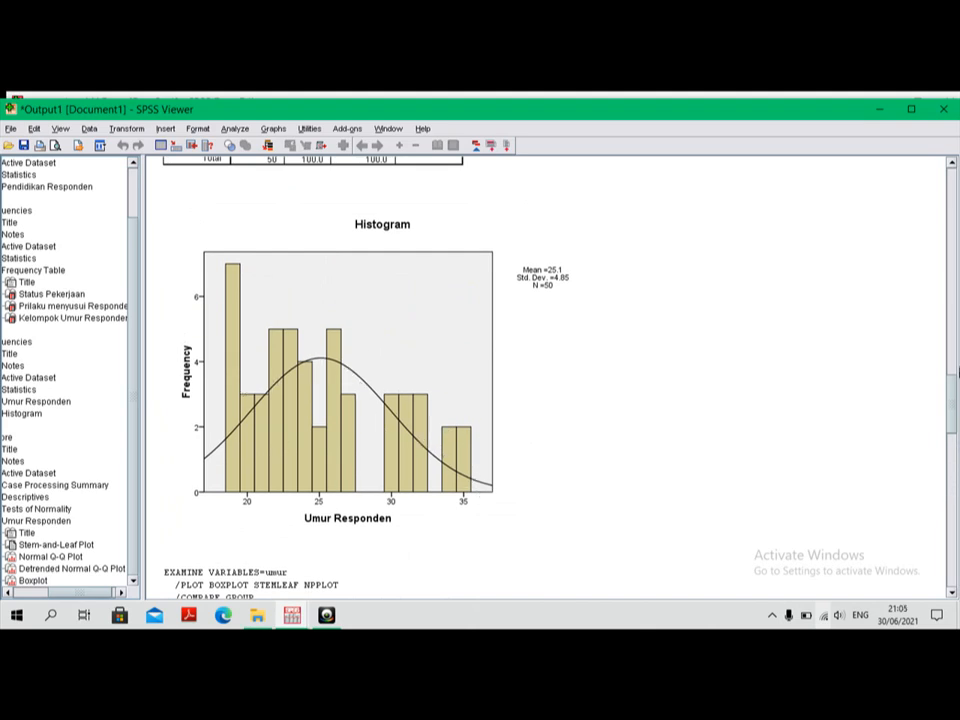
Step: Review the Descriptives and Tests of Normality tables for Umur Responden, and return to the master data MAD.sav data
left_click_drag(953, 403, 957, 497)
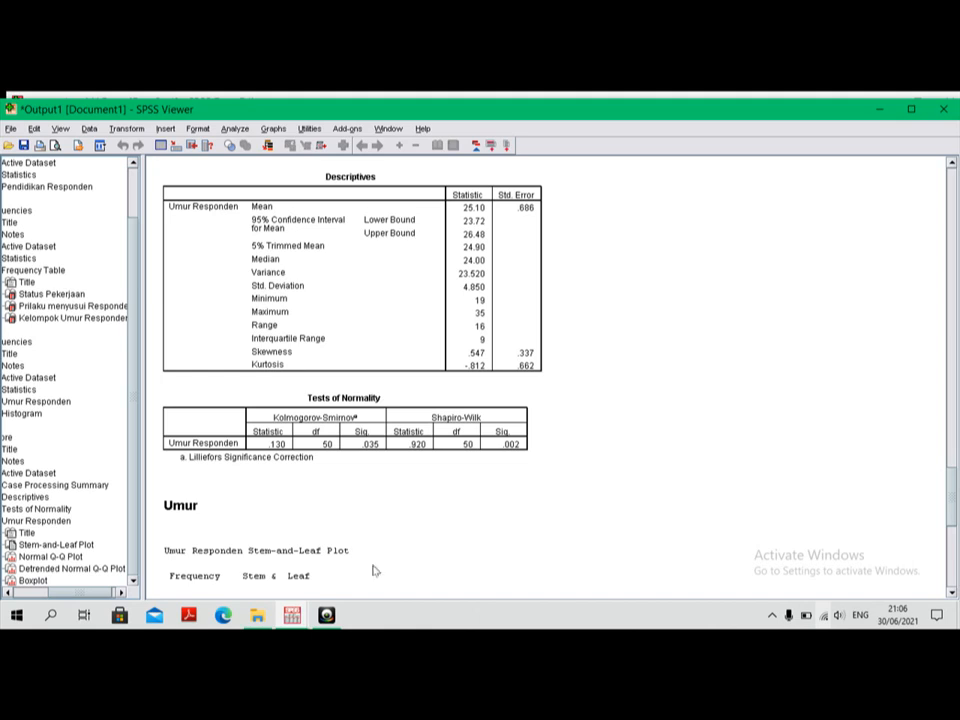
left_click(295, 618)
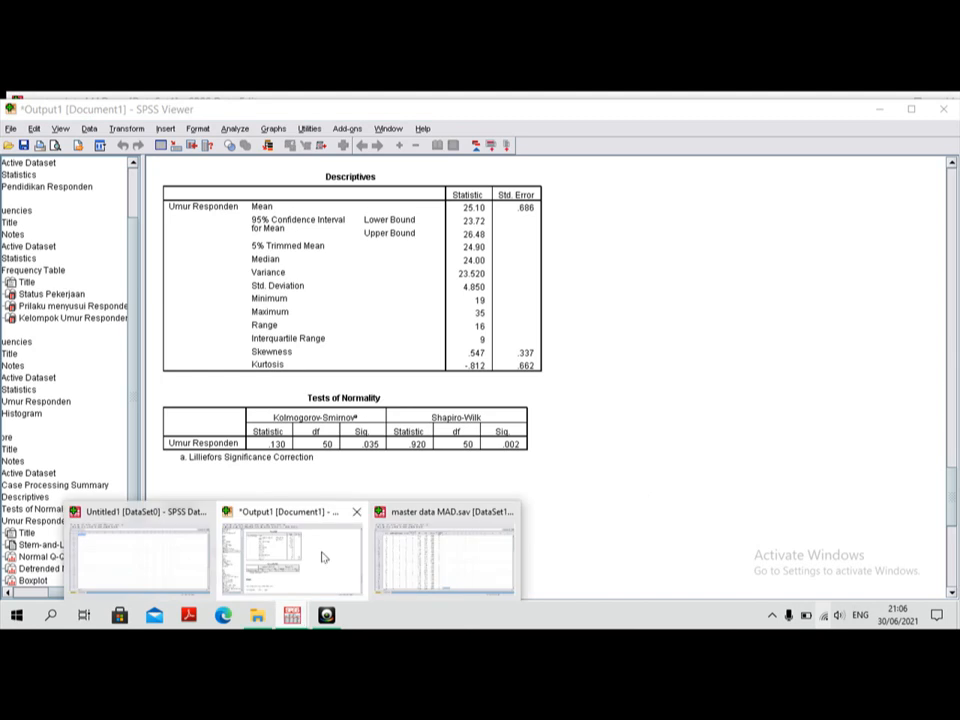
left_click(420, 566)
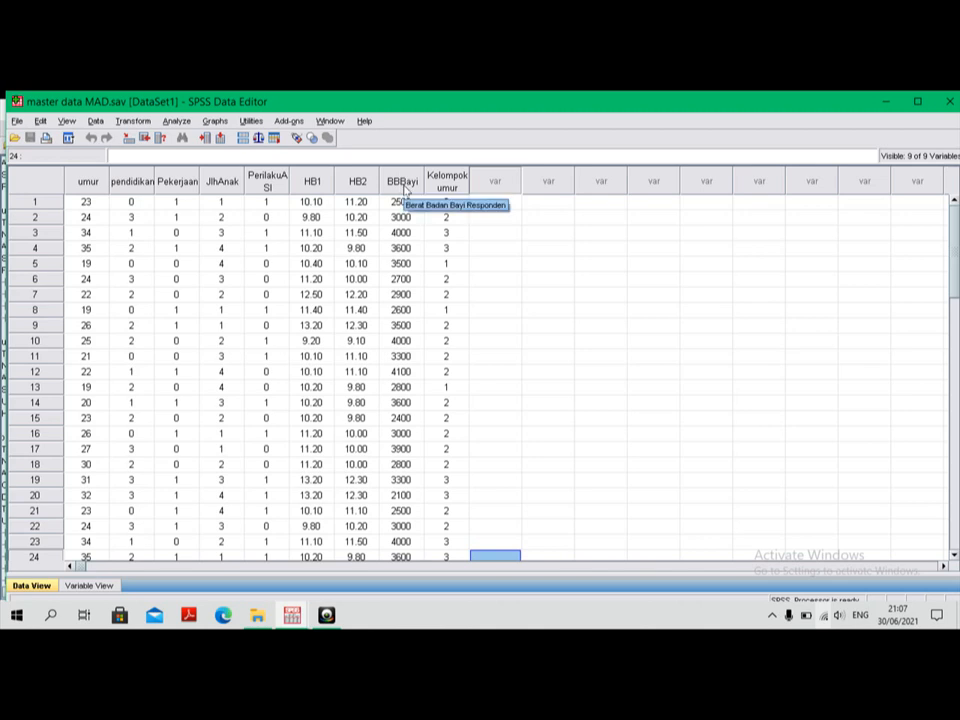
Step: Set up a Frequencies analysis with Berat Badan Bayi Responden as the only variable, replacing Umur Responden
left_click(178, 121)
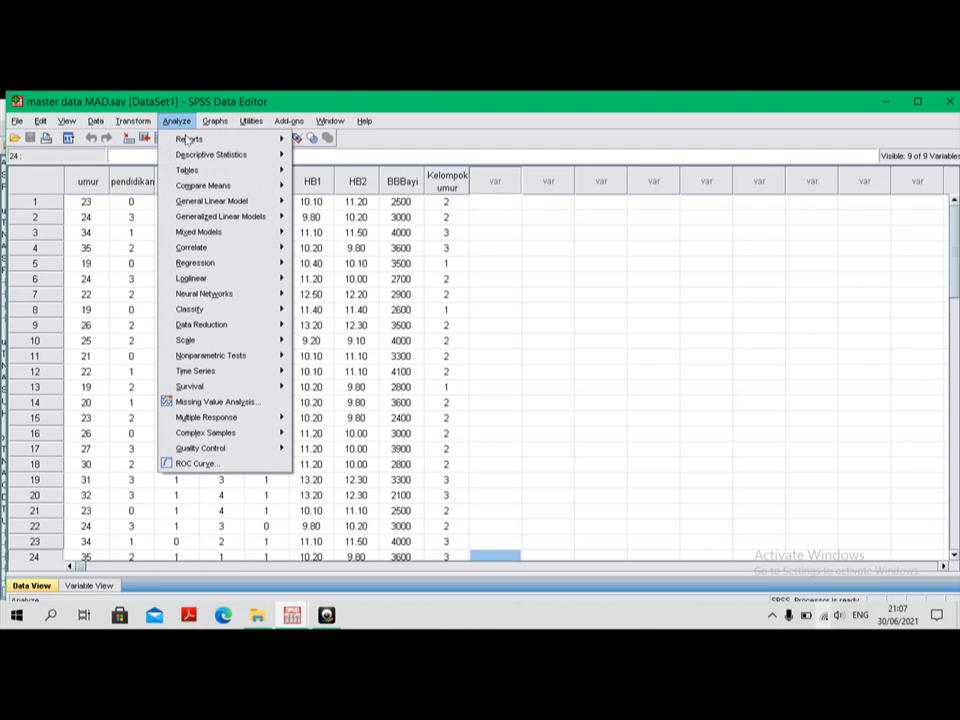
mouse_move(250, 155)
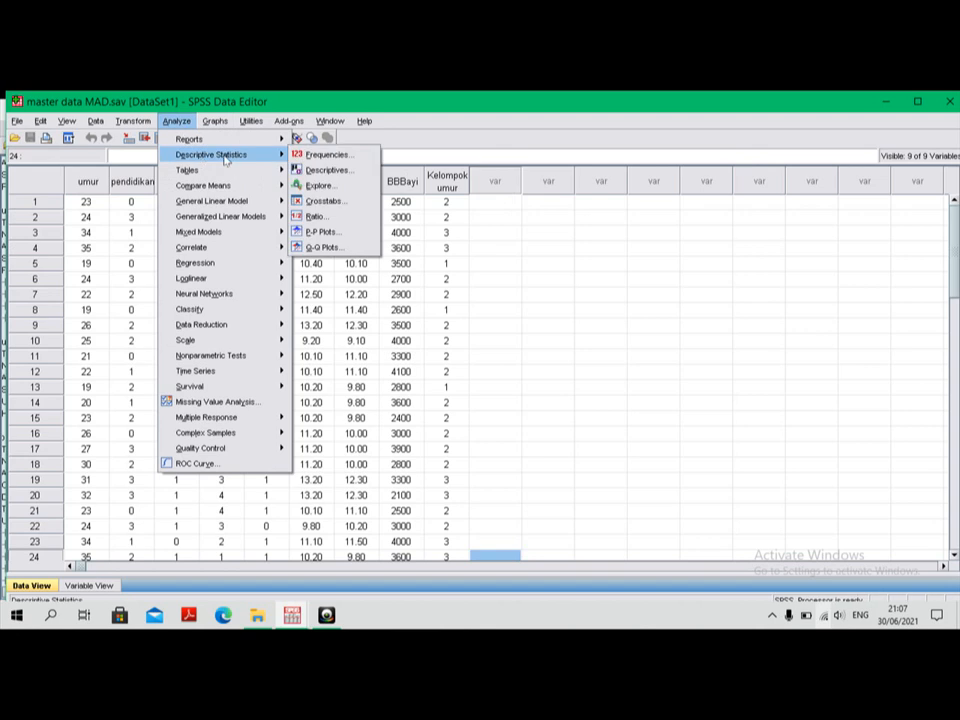
left_click(330, 155)
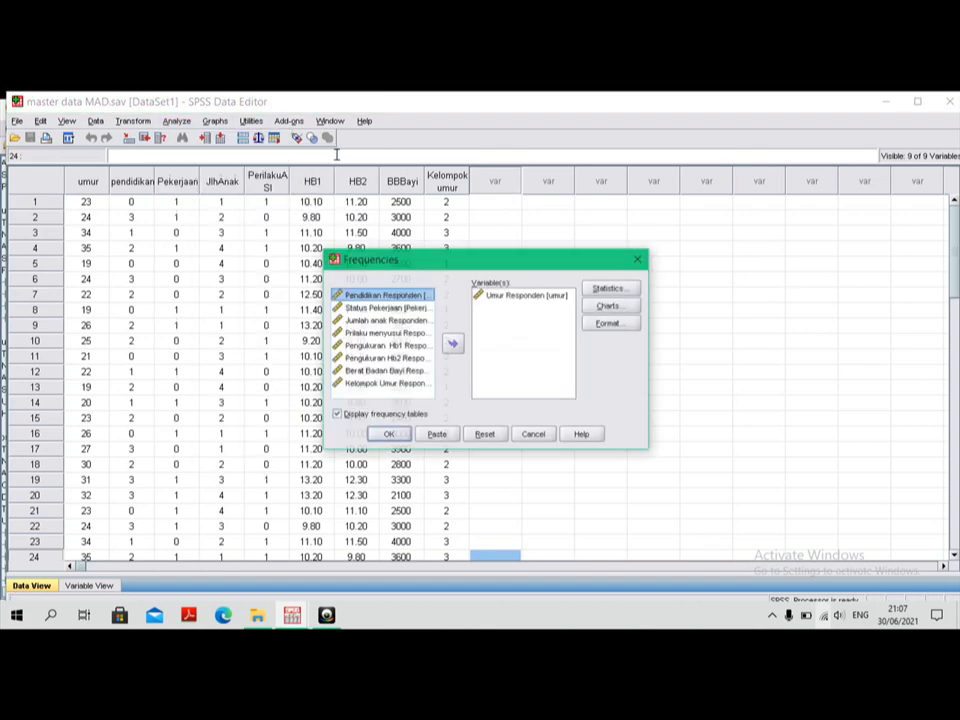
left_click(510, 296)
left_click(453, 344)
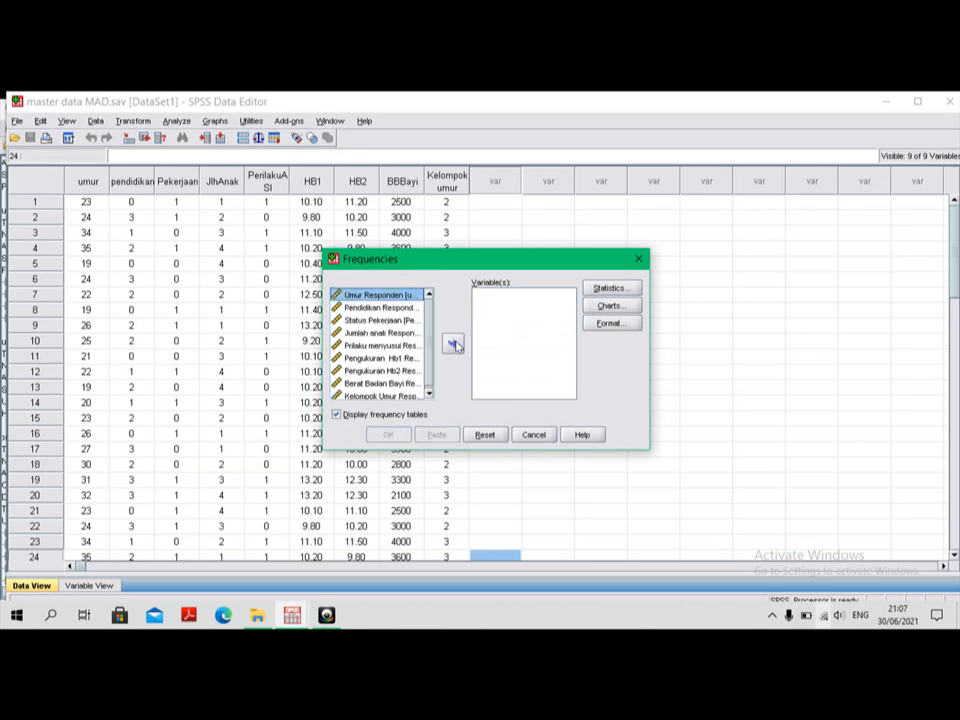
left_click(397, 385)
left_click(451, 344)
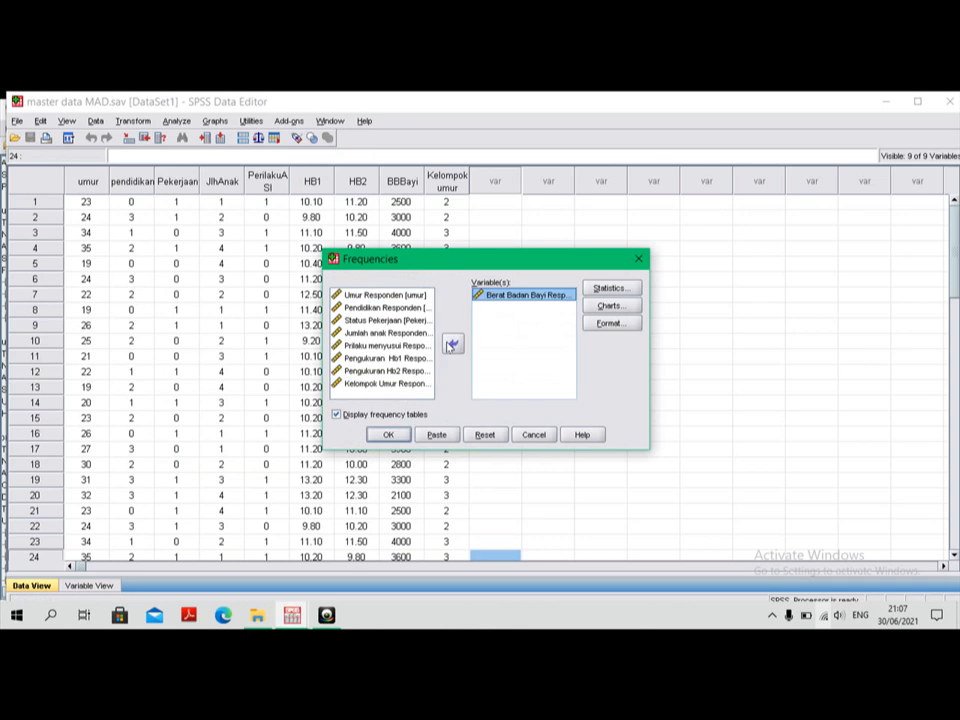
Step: Run the Frequencies analysis, keeping mean, median, mode, standard deviation, minimum, maximum, S.E. mean and a histogram with normal curve
left_click(619, 290)
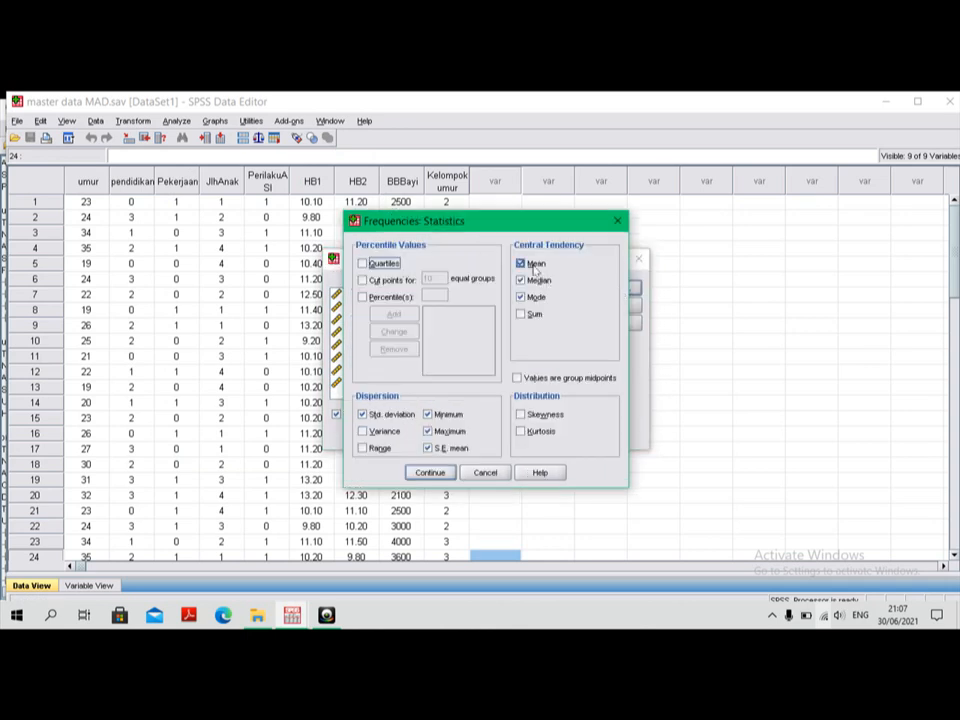
left_click(450, 471)
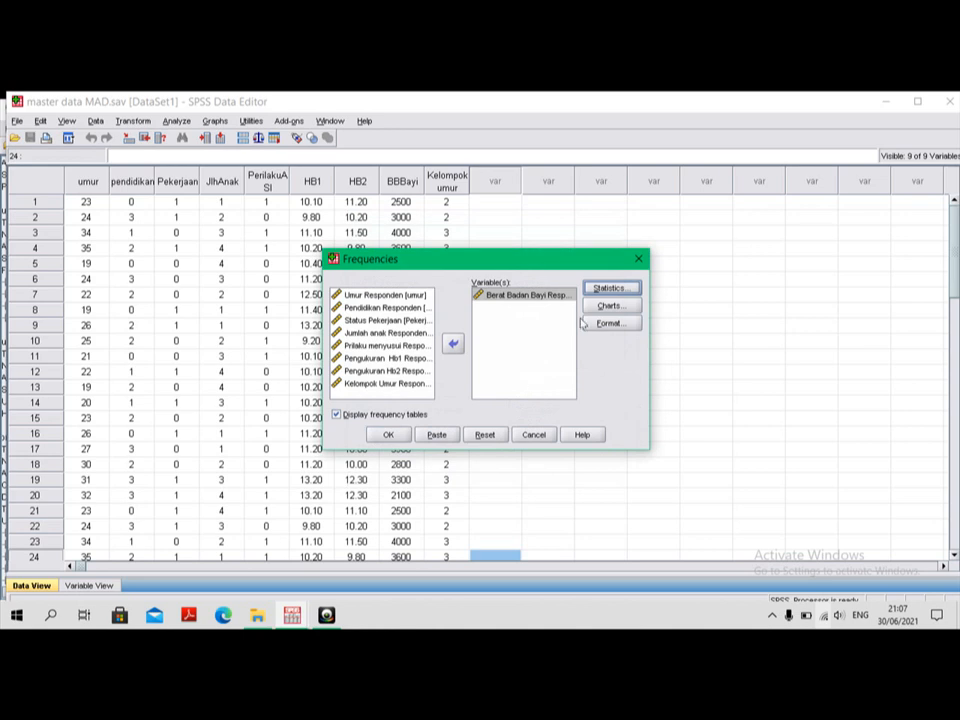
left_click(610, 305)
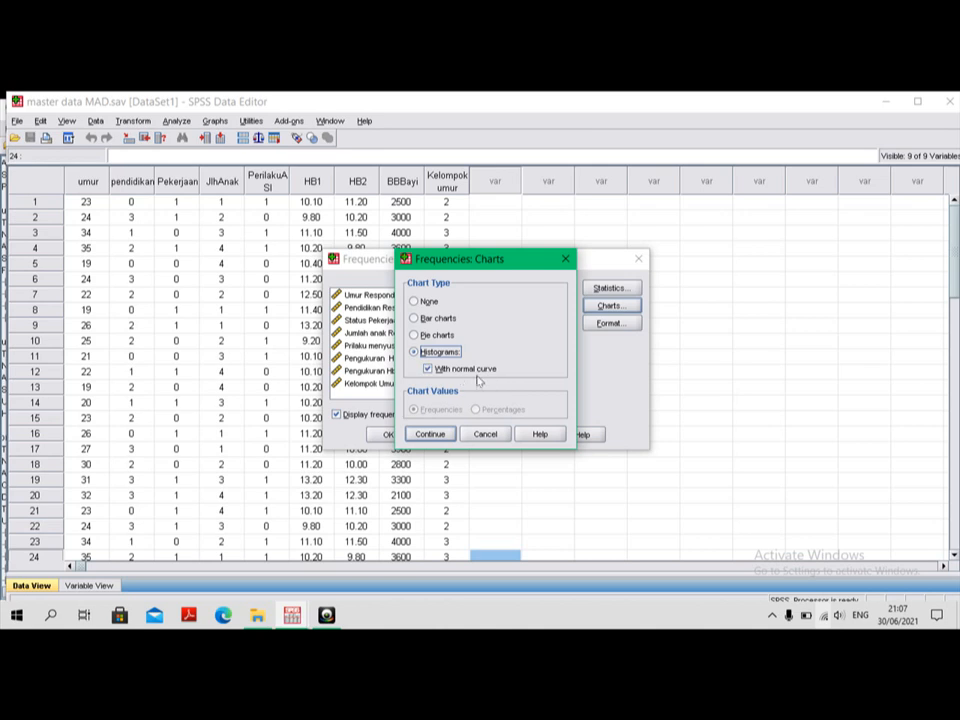
left_click(440, 435)
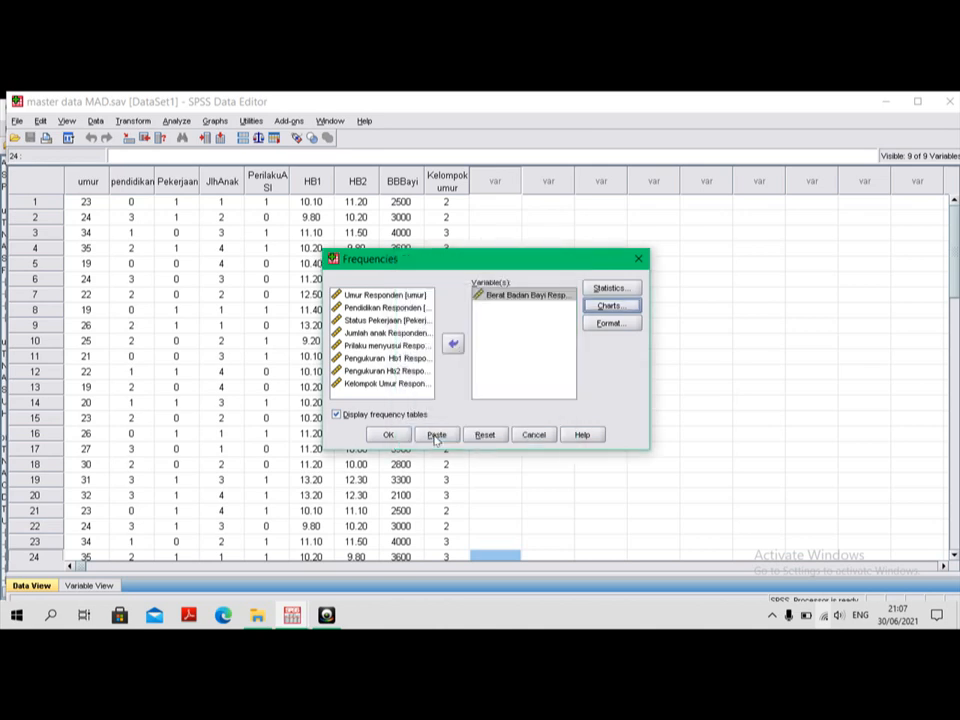
left_click(394, 438)
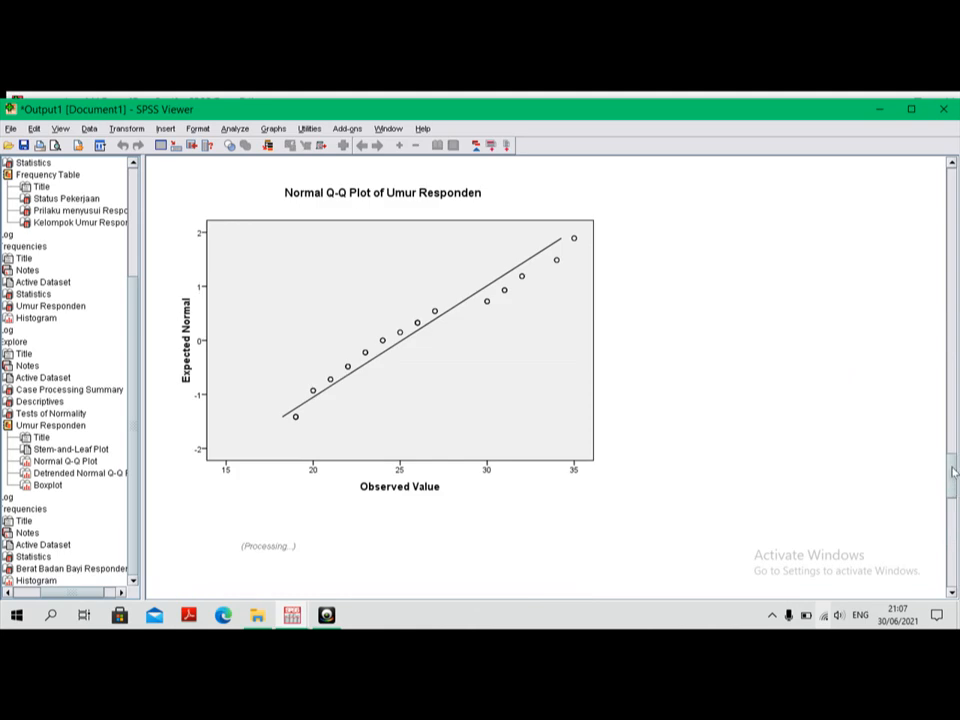
Step: Examine the Statistics table, frequency table and histogram with normal curve for Berat Badan Bayi Responden
left_click_drag(953, 472, 957, 572)
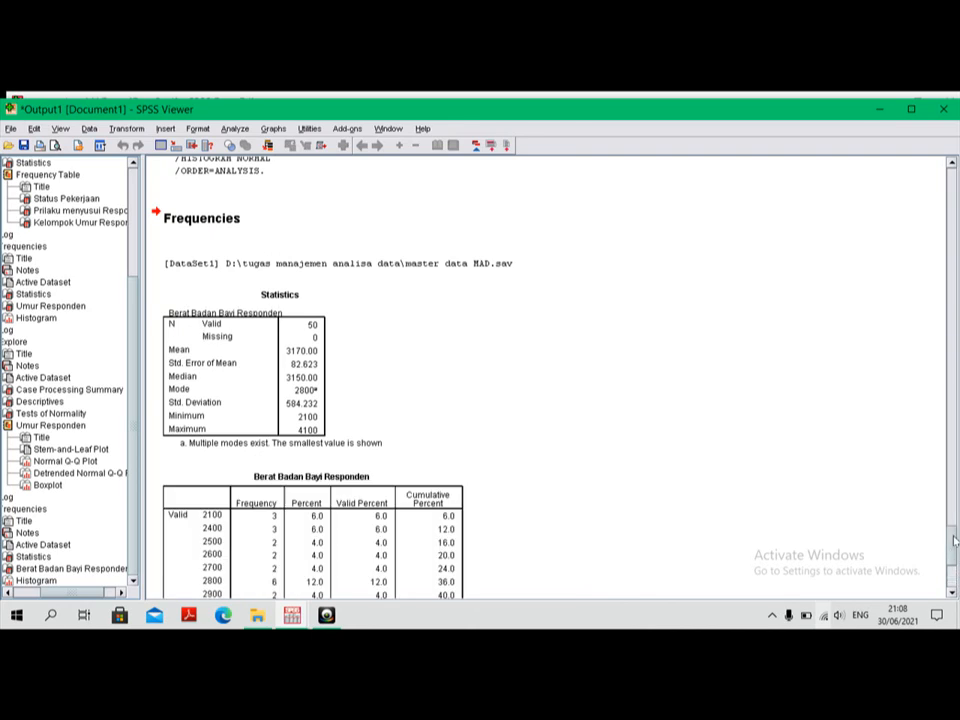
left_click_drag(953, 545, 955, 517)
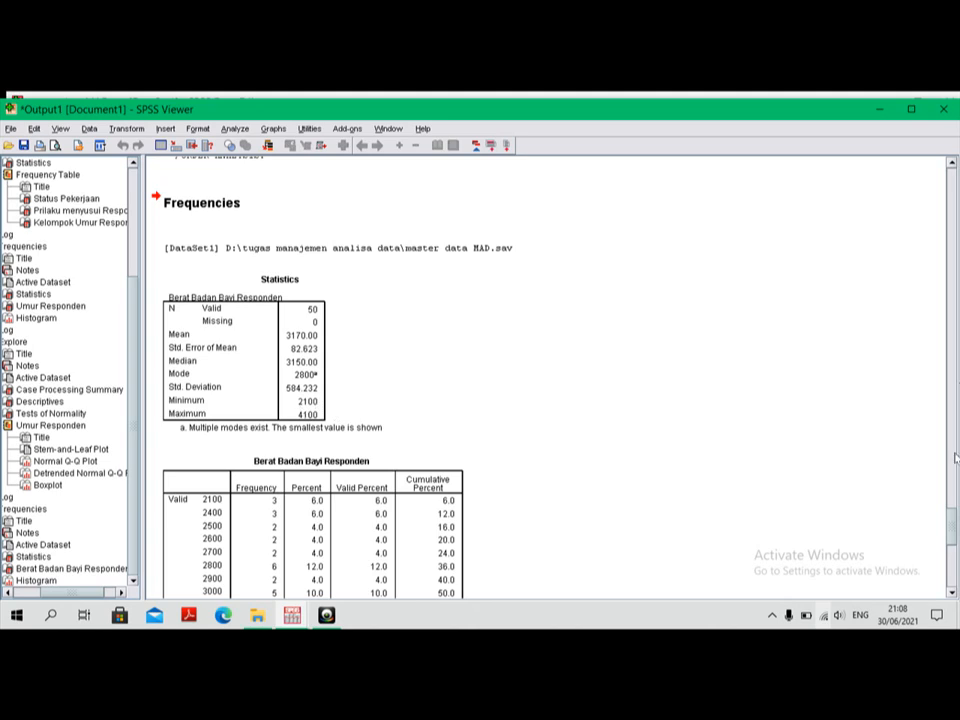
left_click_drag(955, 526, 957, 541)
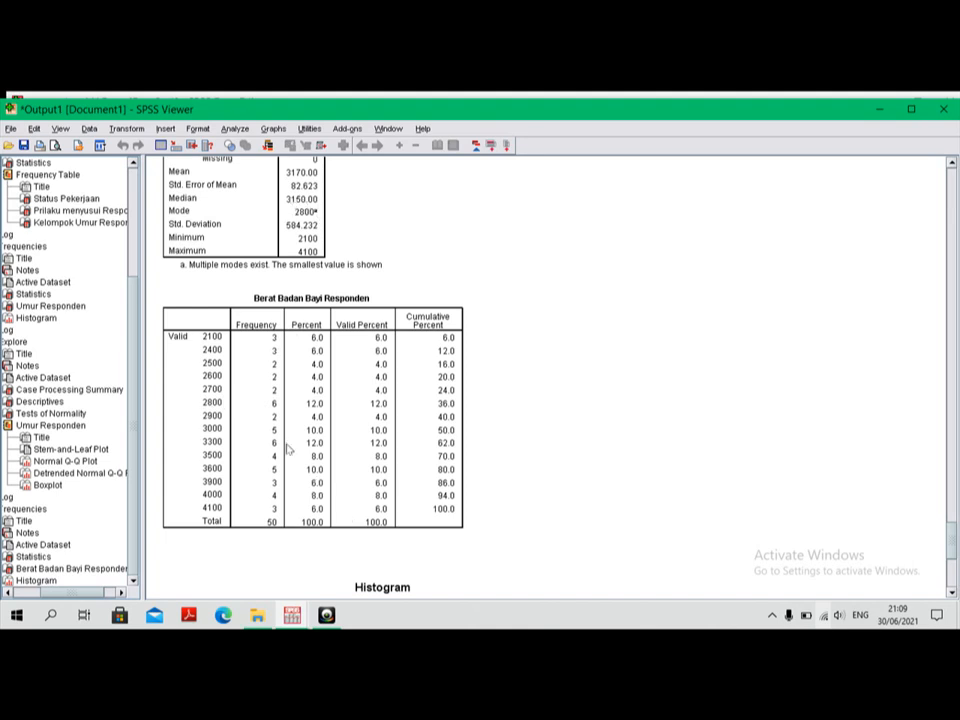
left_click(952, 593)
left_click_drag(952, 593, 952, 593)
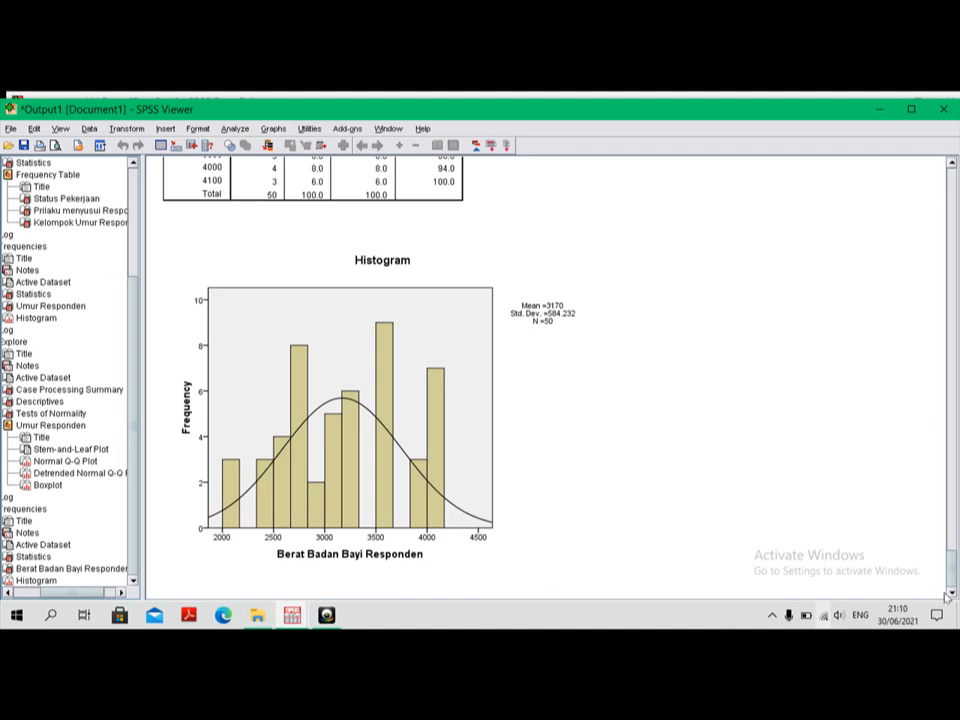
Step: Set up an Explore analysis with Berat Badan Bayi Responden as the dependent variable in place of Umur Responden
left_click(237, 130)
mouse_move(299, 166)
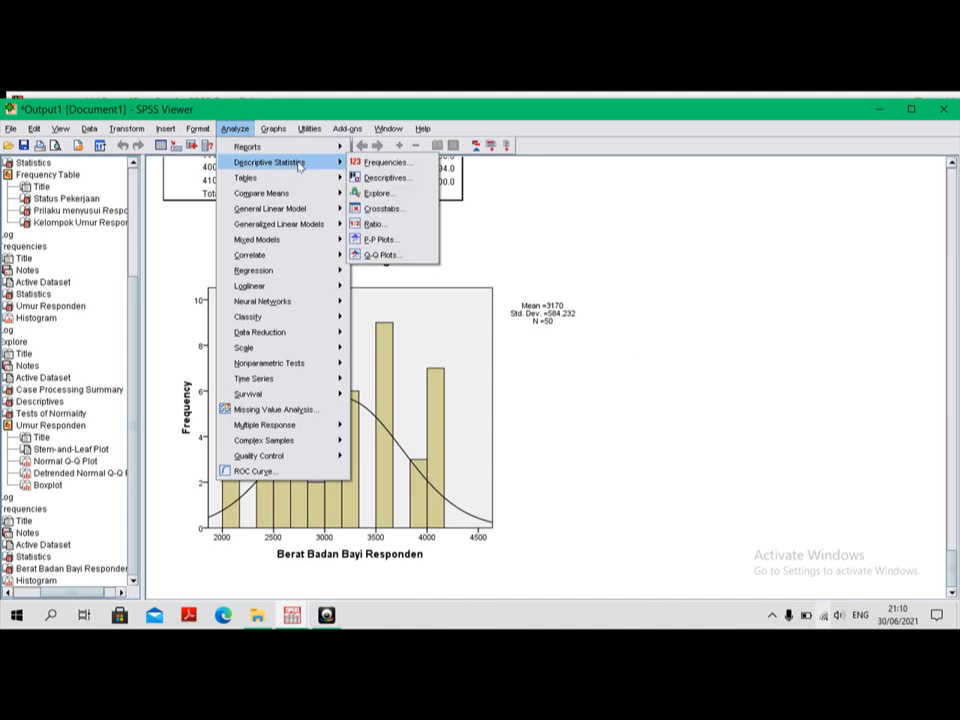
left_click(386, 193)
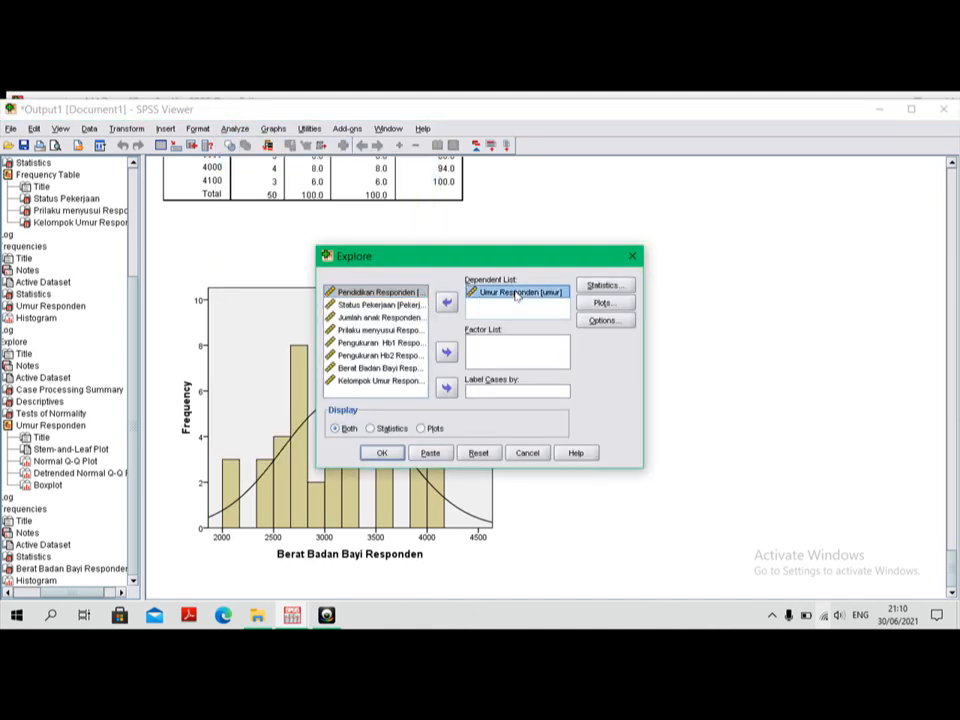
left_click(446, 301)
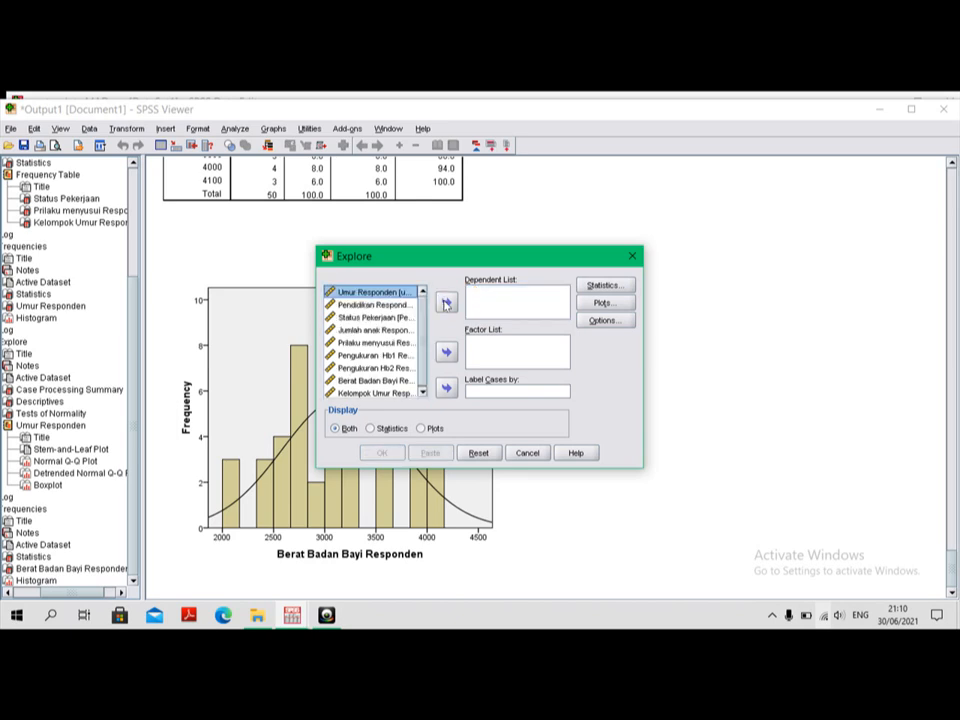
left_click(403, 381)
left_click(446, 302)
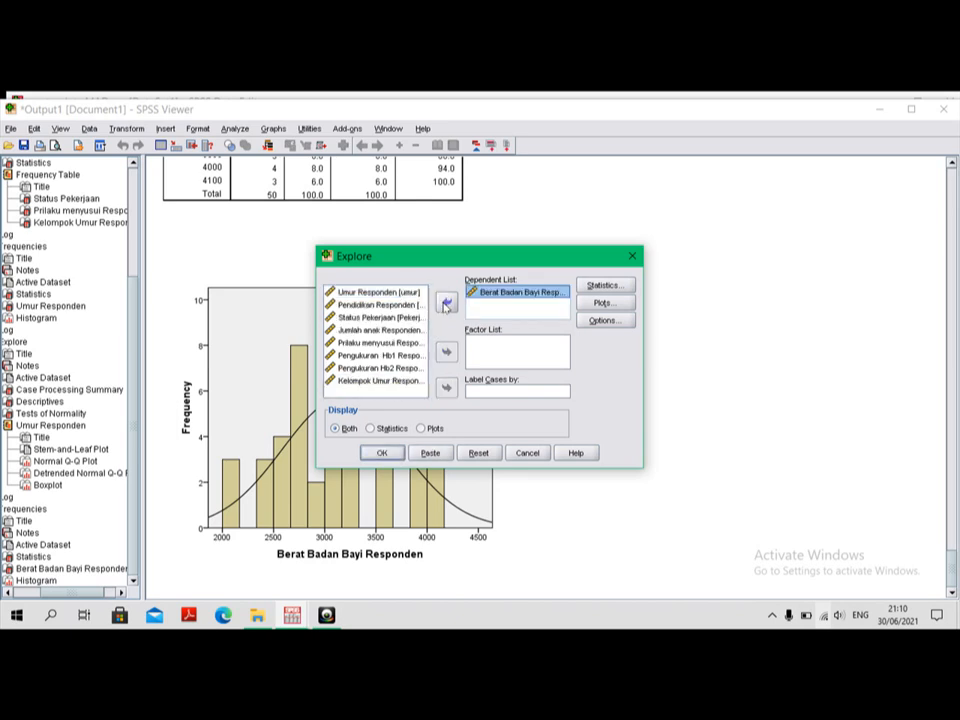
Step: Run the Explore analysis, keeping Descriptives with a 95% confidence interval for the mean, stem-and-leaf, and normality plots with tests
left_click(604, 285)
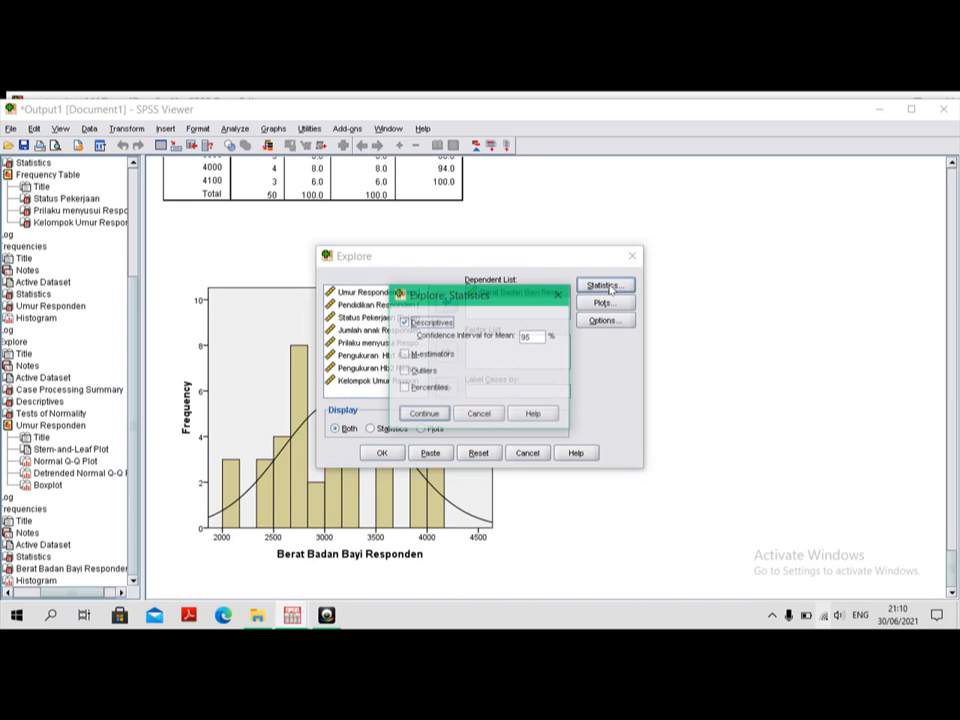
left_click(423, 414)
left_click(612, 304)
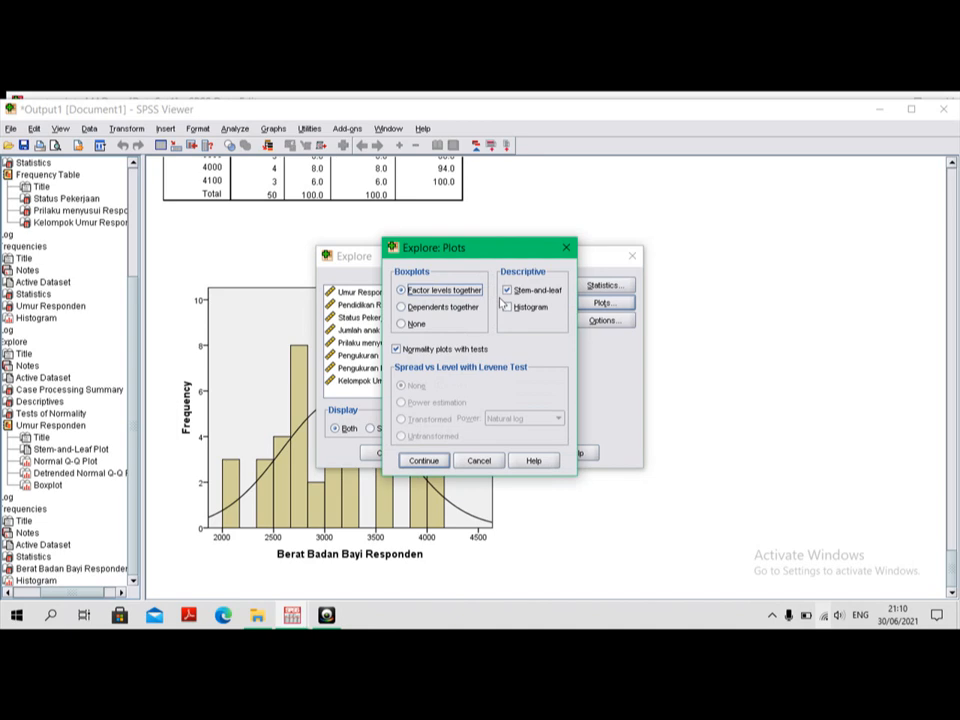
left_click(418, 459)
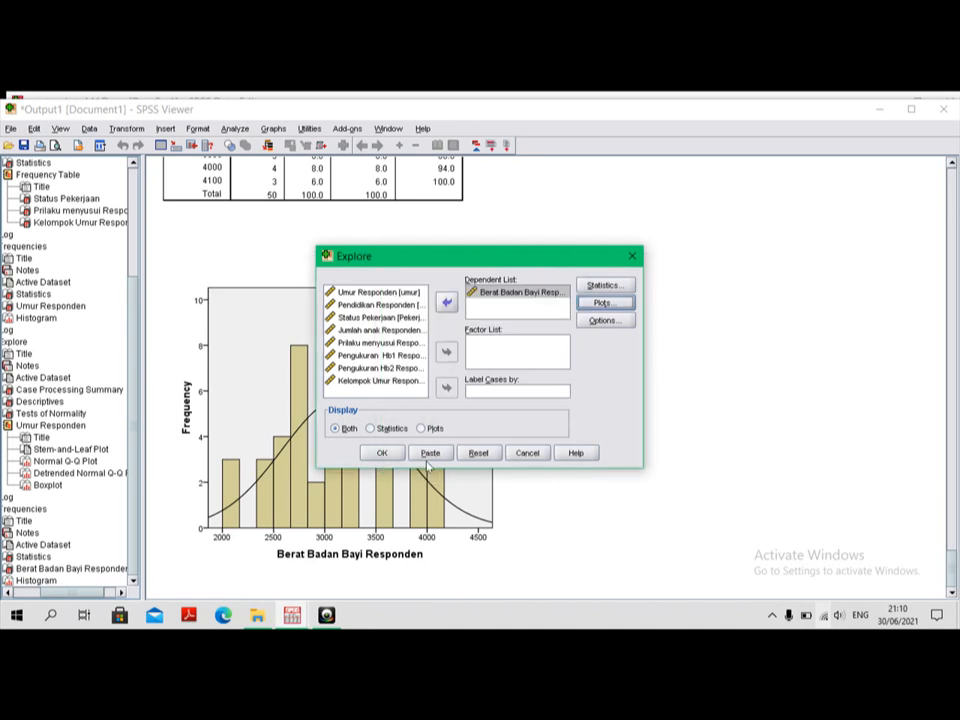
left_click(384, 454)
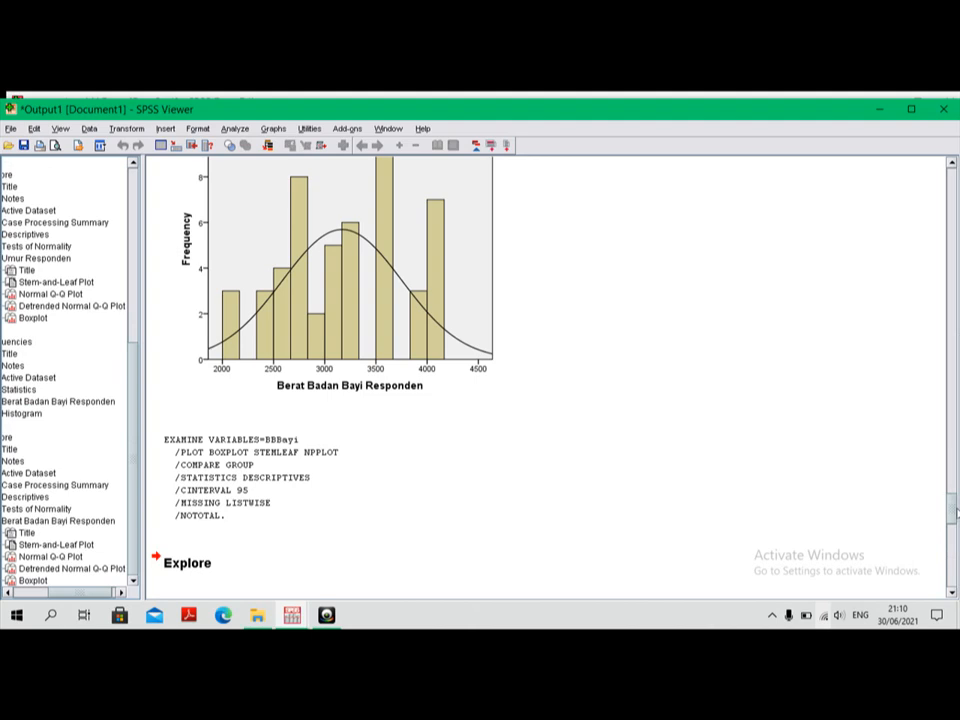
Step: Examine the Explore boxplot, Tests of Normality and Q-Q plots for Berat Badan Bayi Responden, and go back to its histogram
left_click_drag(953, 512, 957, 577)
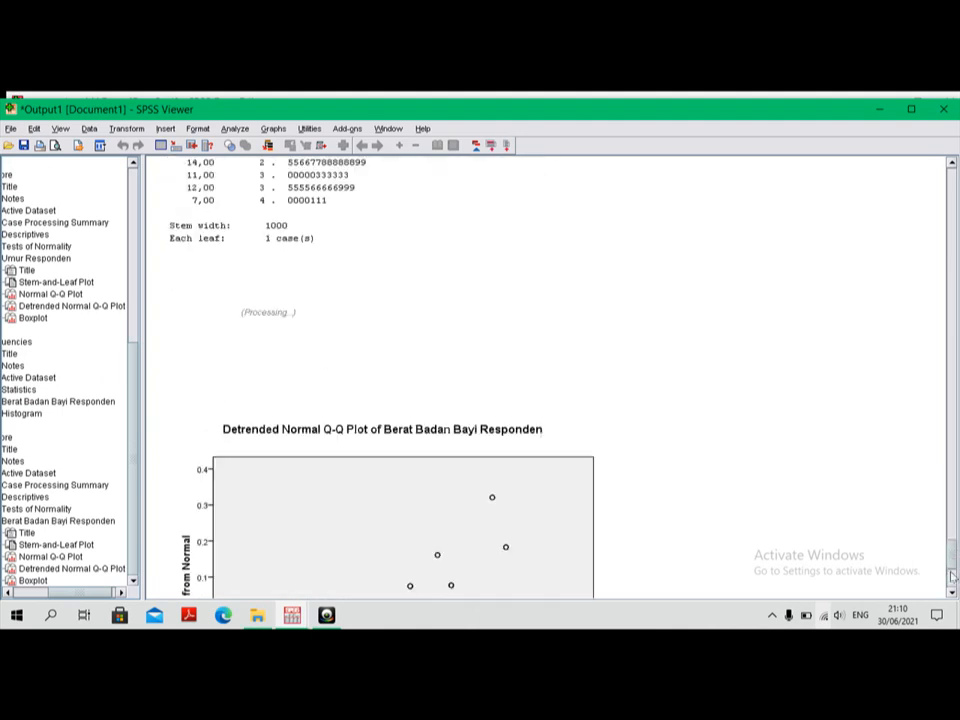
left_click_drag(955, 535, 957, 572)
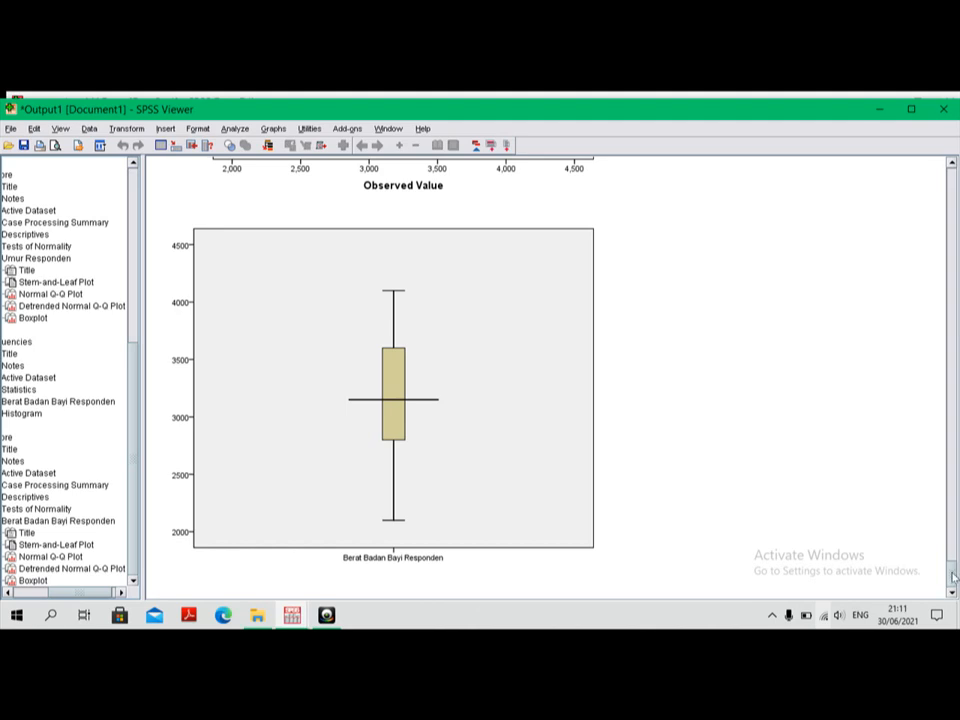
left_click_drag(953, 573, 951, 506)
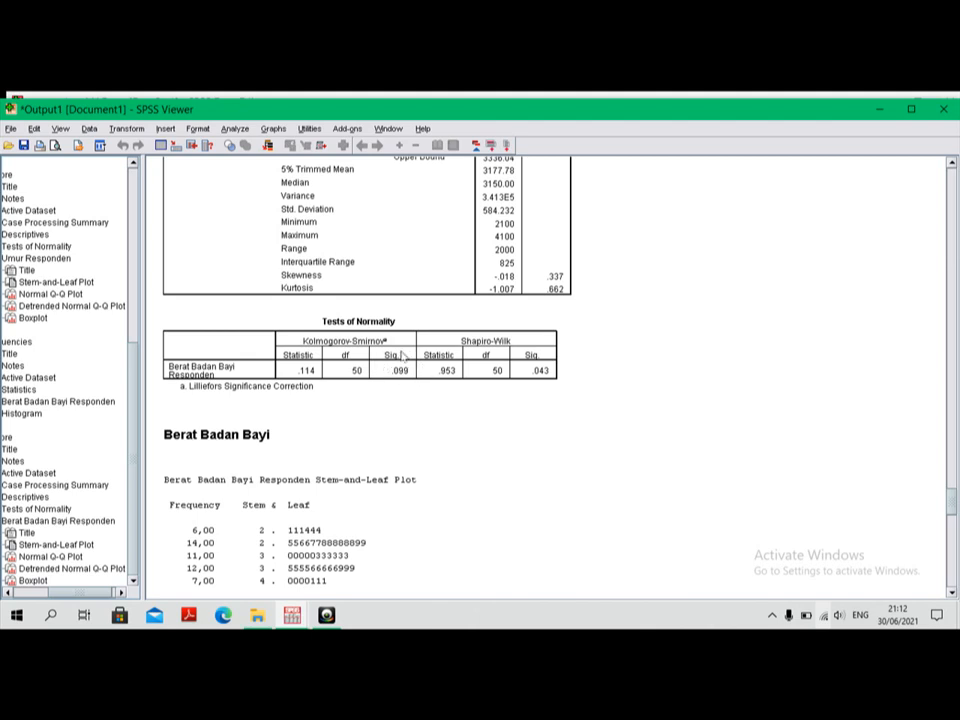
left_click(953, 593)
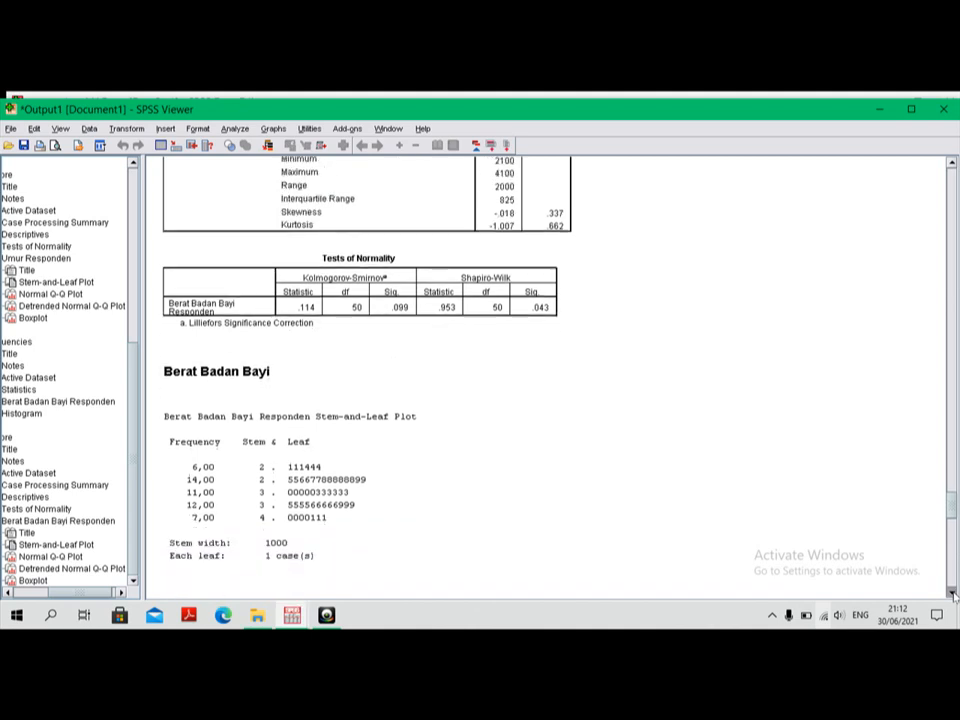
left_click(953, 593)
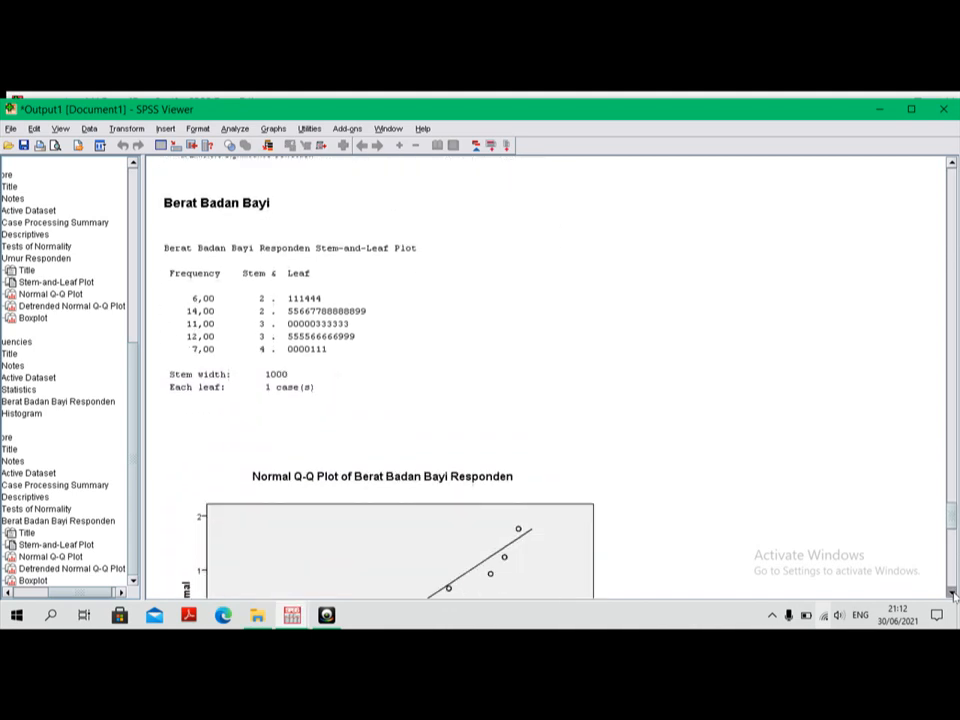
left_click(953, 593)
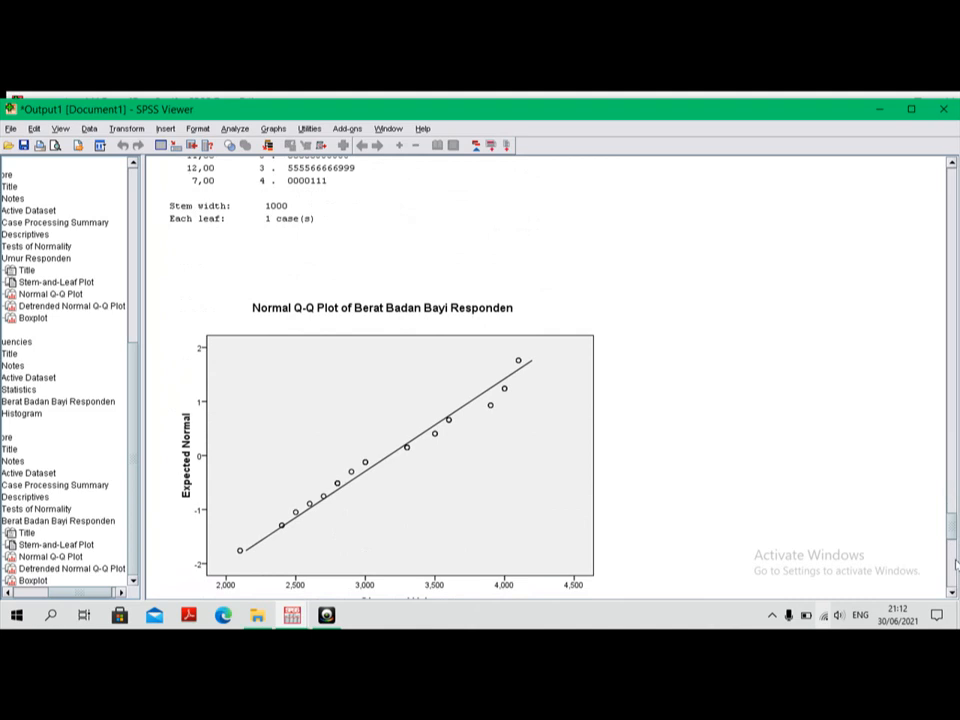
left_click_drag(953, 527, 953, 457)
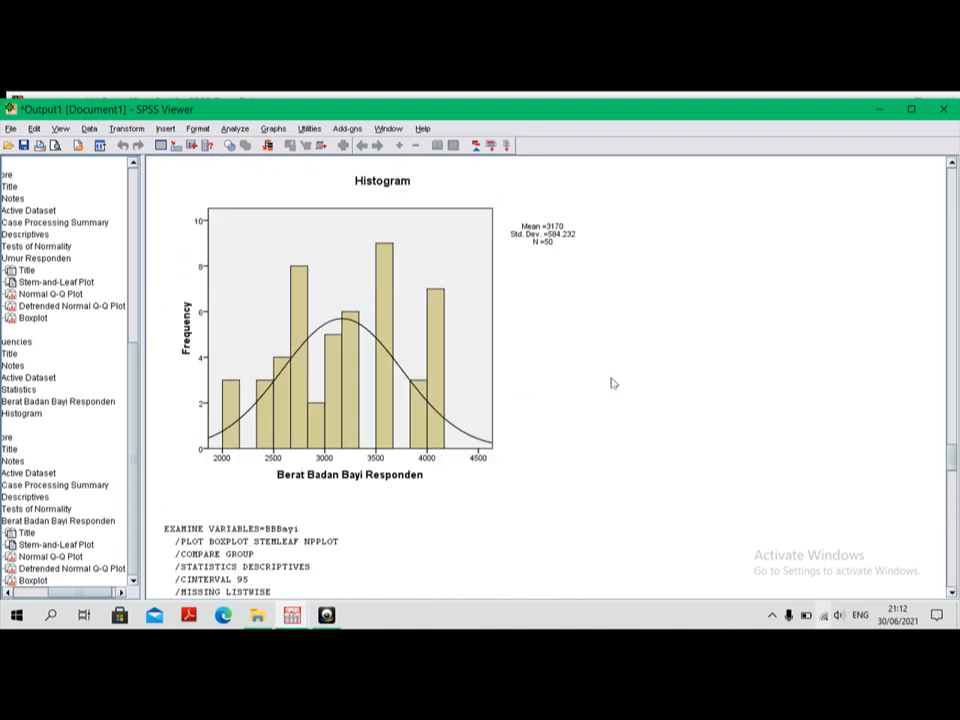